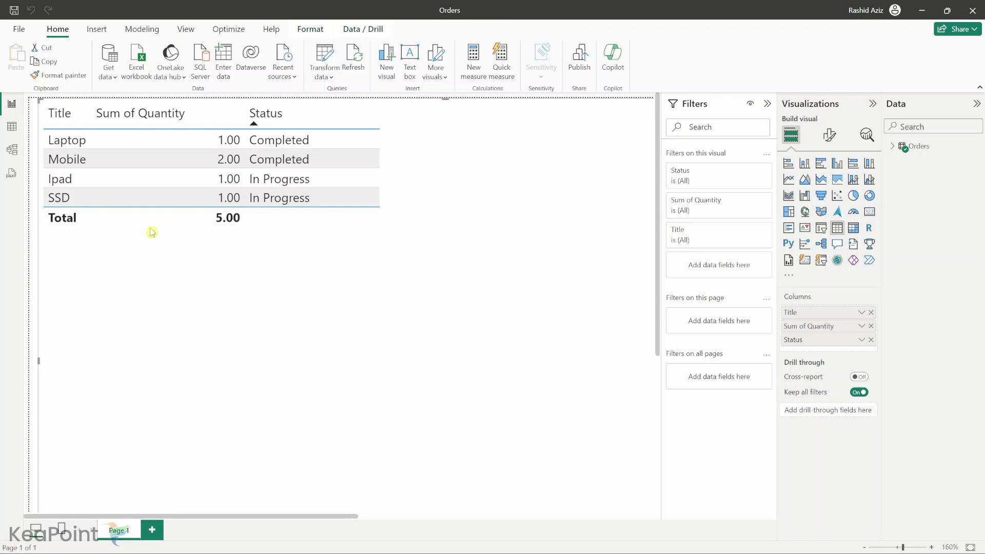
Save the Orders report, publish it to My workspace, and return to the browser
click(580, 61)
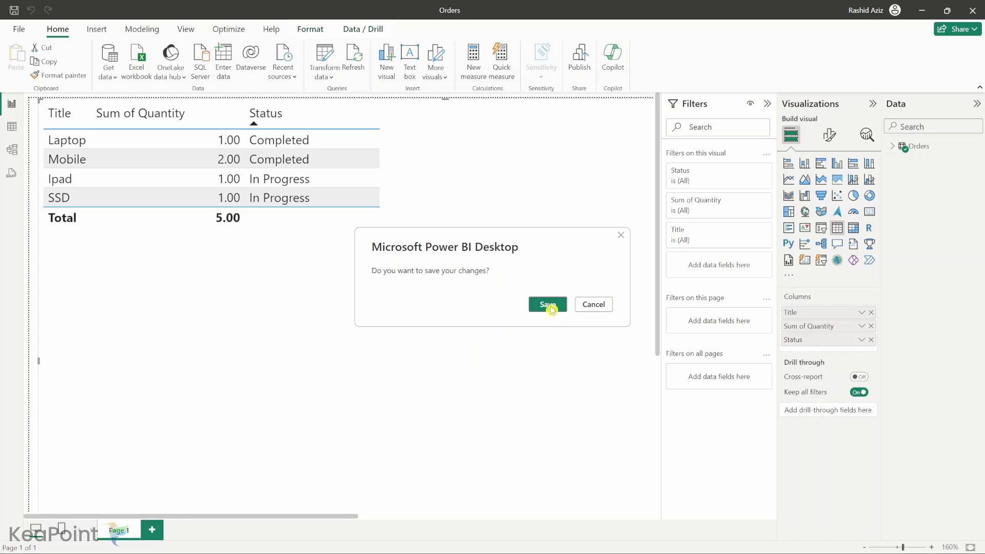
click(549, 306)
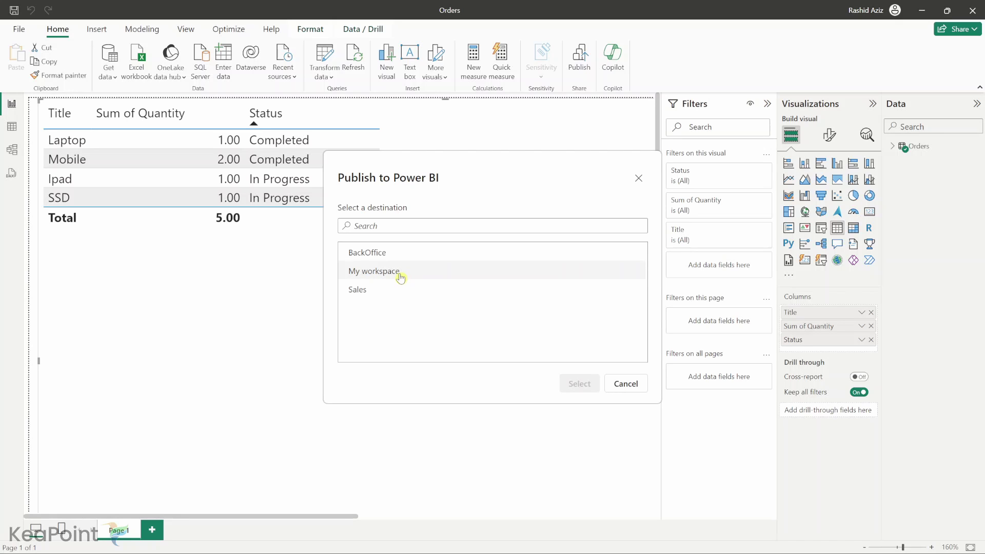
click(400, 275)
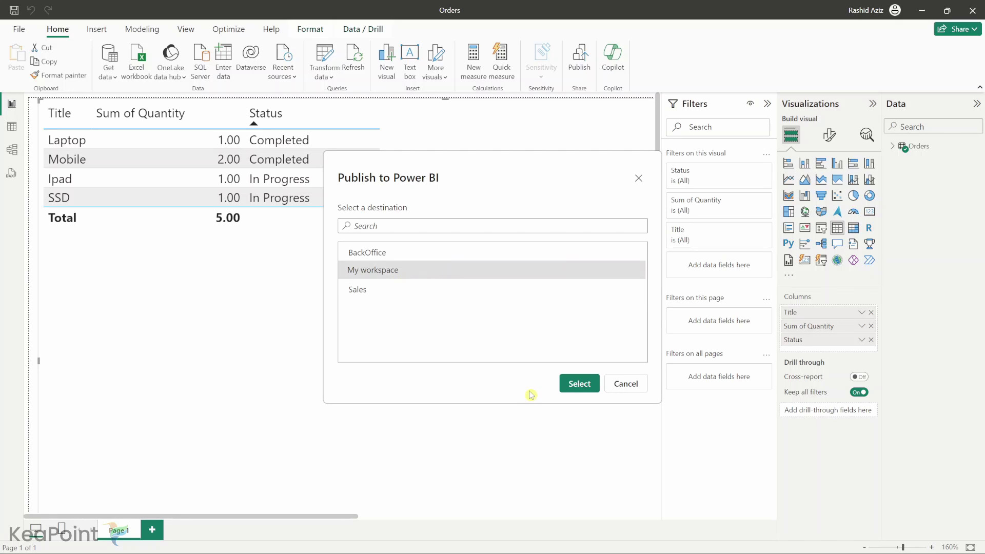
click(581, 390)
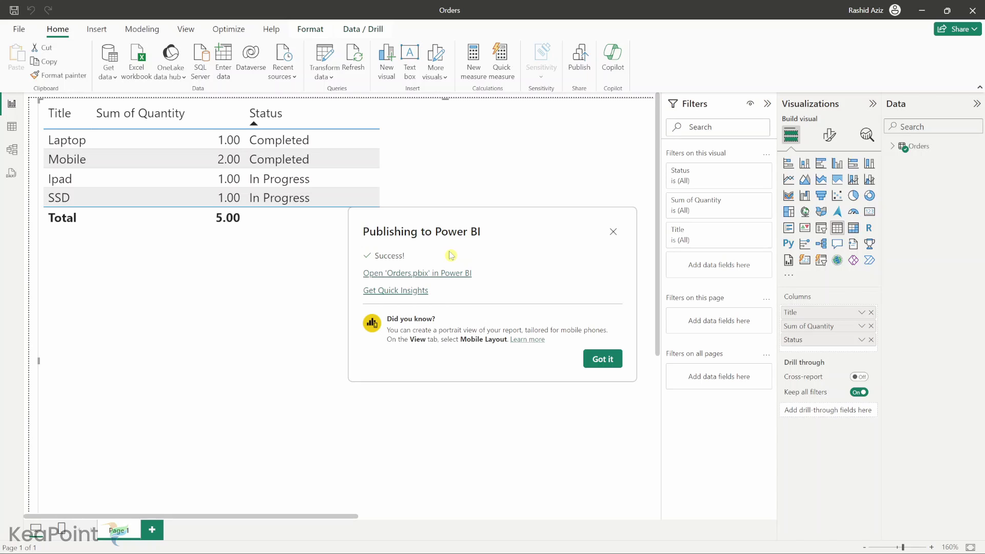
key(alt+Tab)
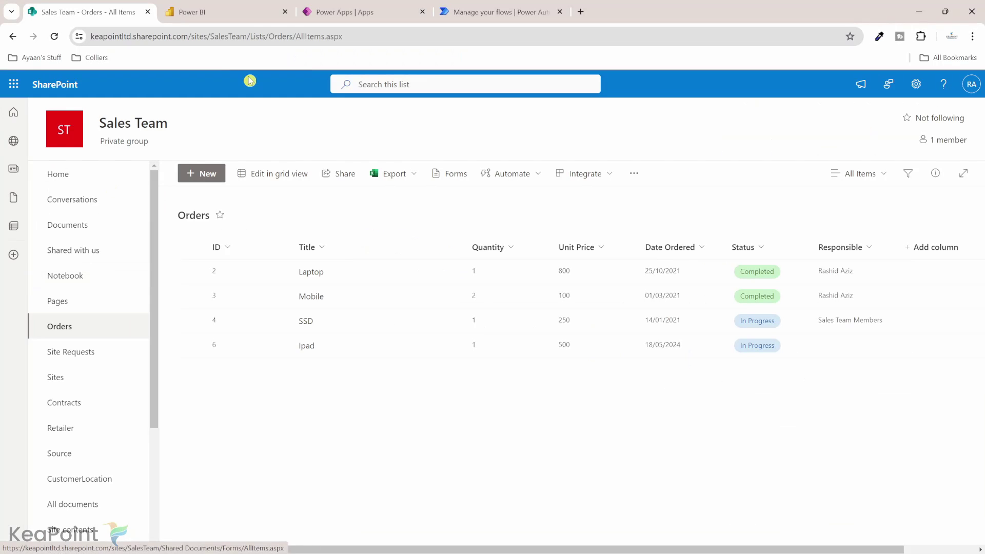
Switch to the Power BI service, where My workspace lists the Orders report and semantic model
click(233, 13)
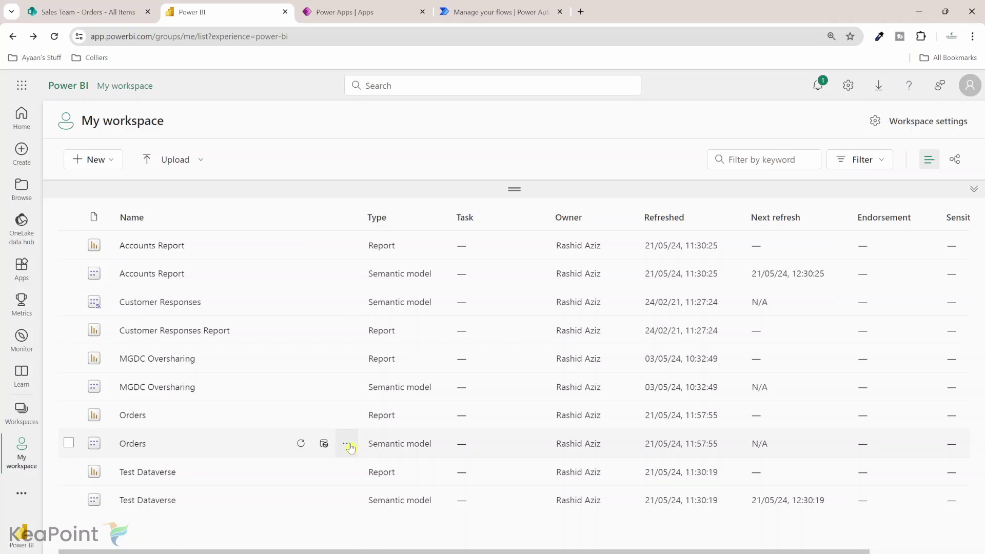
Open the Orders semantic model's settings page and zoom in on it
click(347, 445)
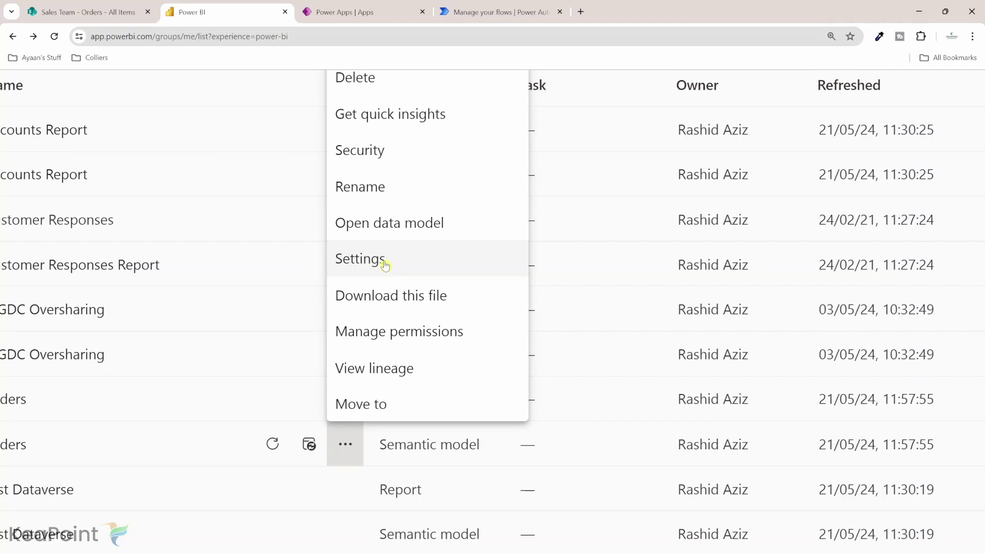
click(386, 264)
key(ctrl+plus)
key(ctrl+plus)
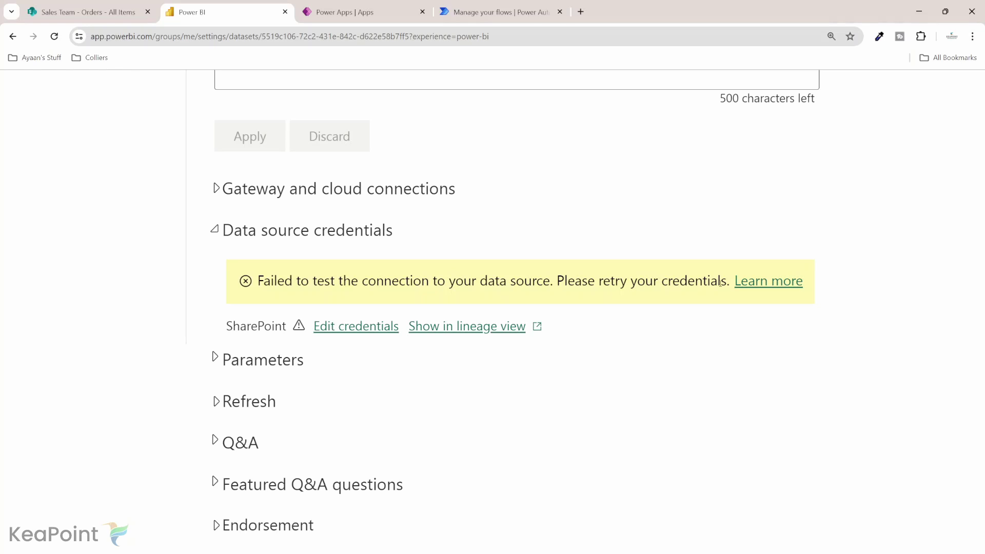
Update the SharePoint data source credentials to OAuth2 with privacy level None and sign in
click(337, 331)
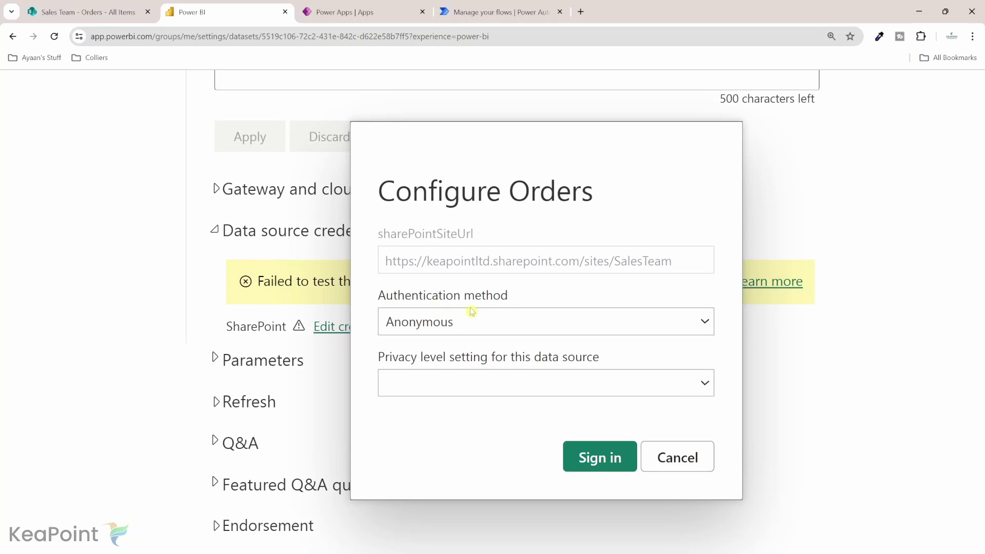
click(495, 321)
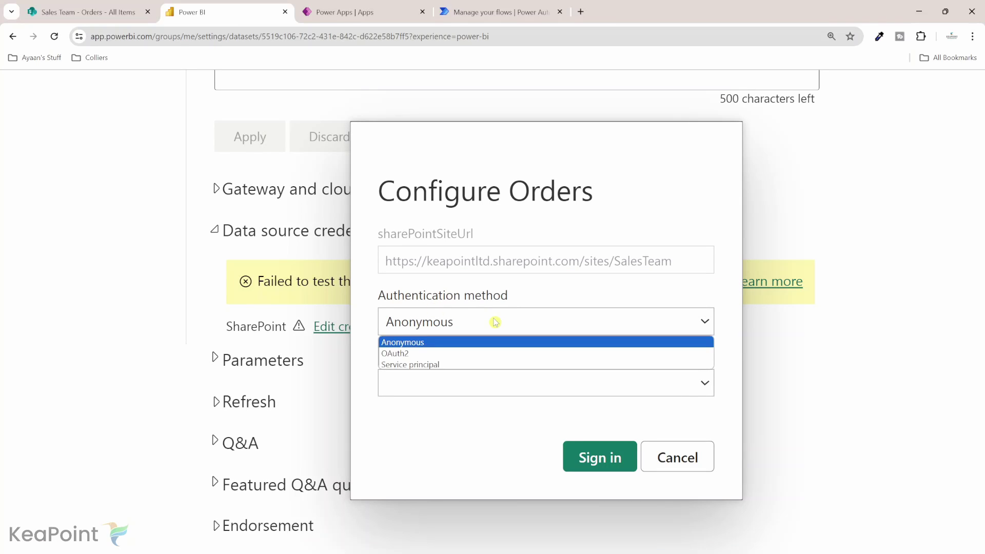
click(410, 354)
click(485, 385)
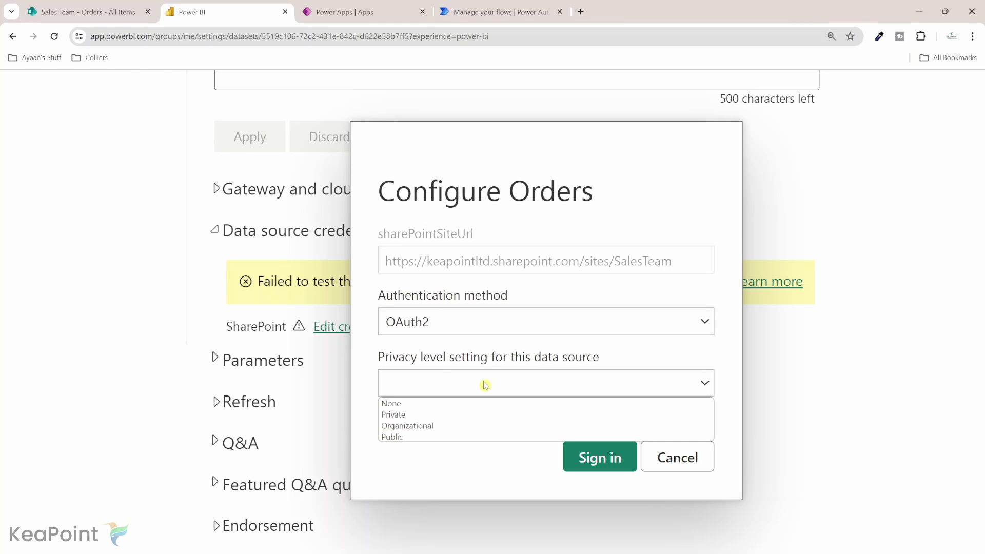
click(406, 405)
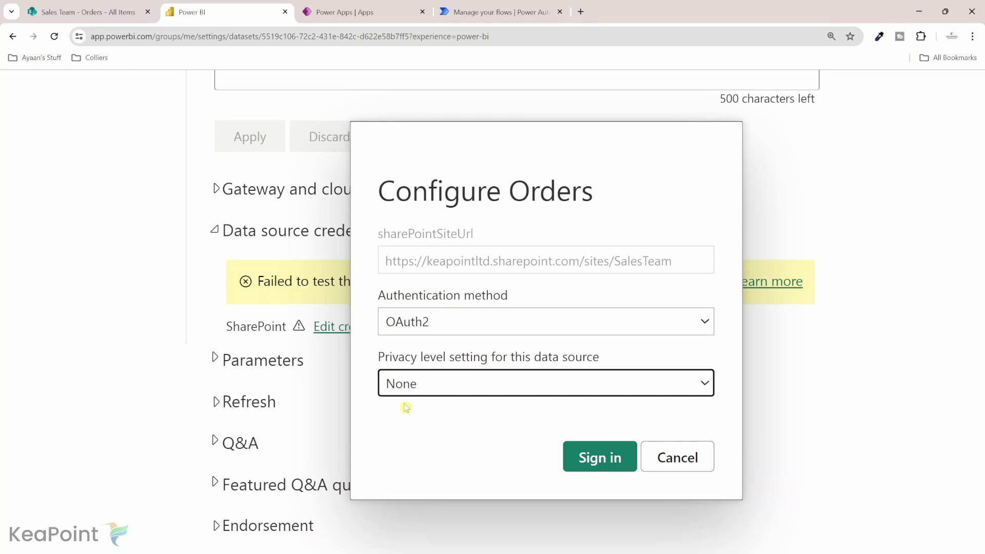
click(601, 462)
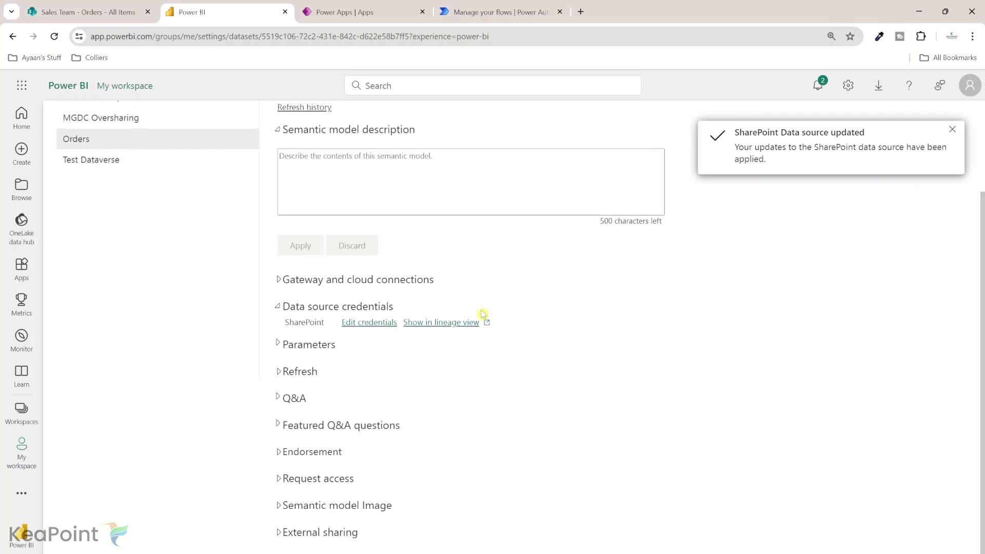
click(300, 372)
scroll(304, 300, down, 3)
Toggle the Orders scheduled refresh on, then off, and apply the schedule settings
click(303, 296)
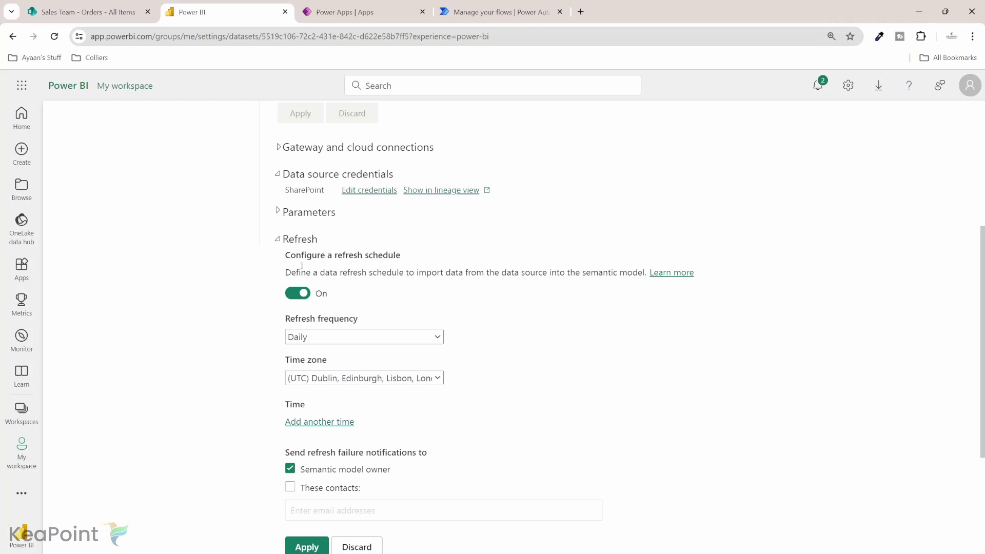
click(291, 295)
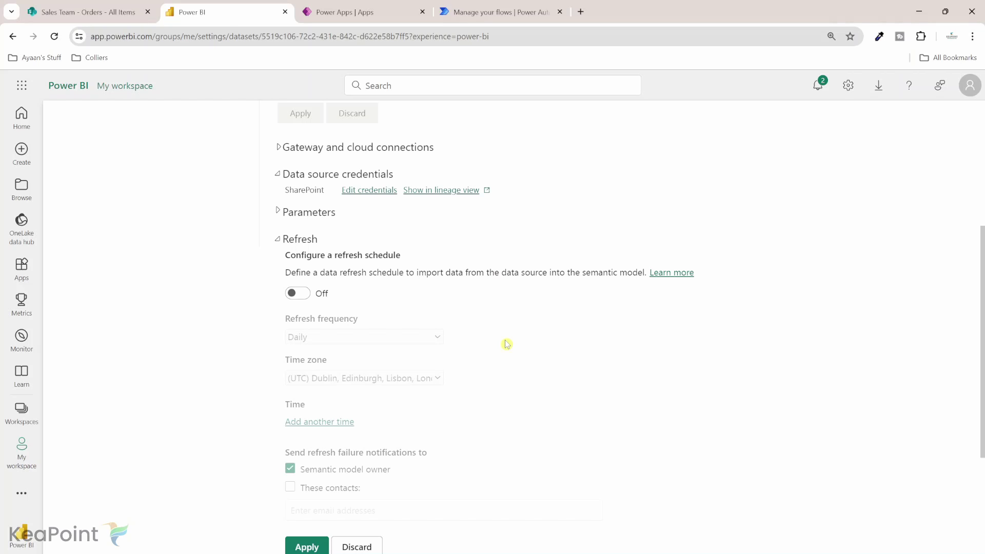
click(306, 547)
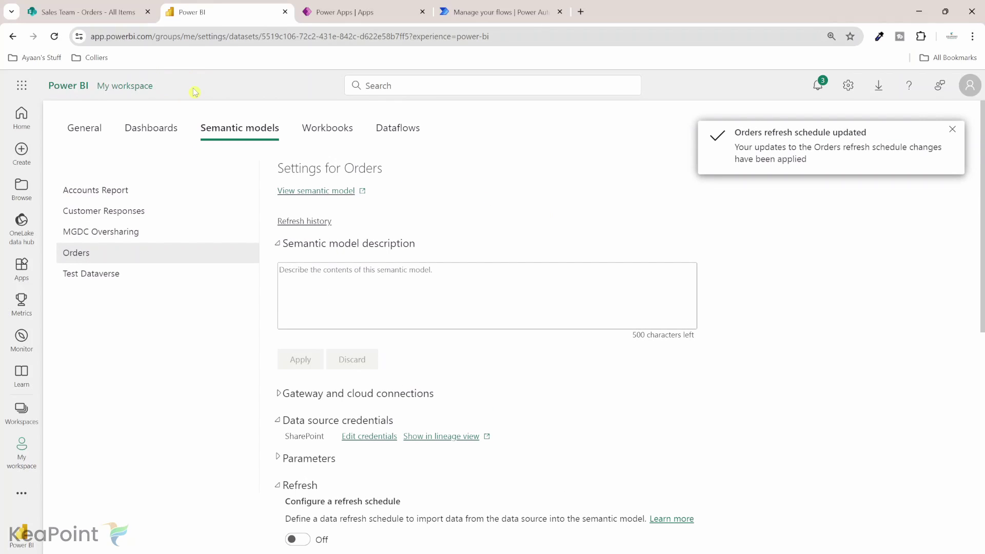
Go back to the My workspace list, then switch to the Power Apps apps list
click(12, 39)
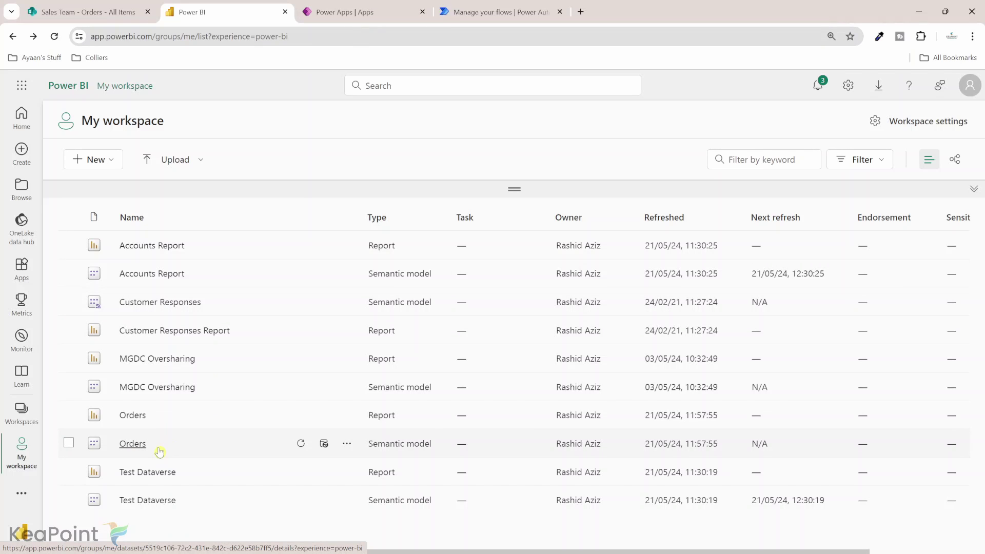
click(380, 10)
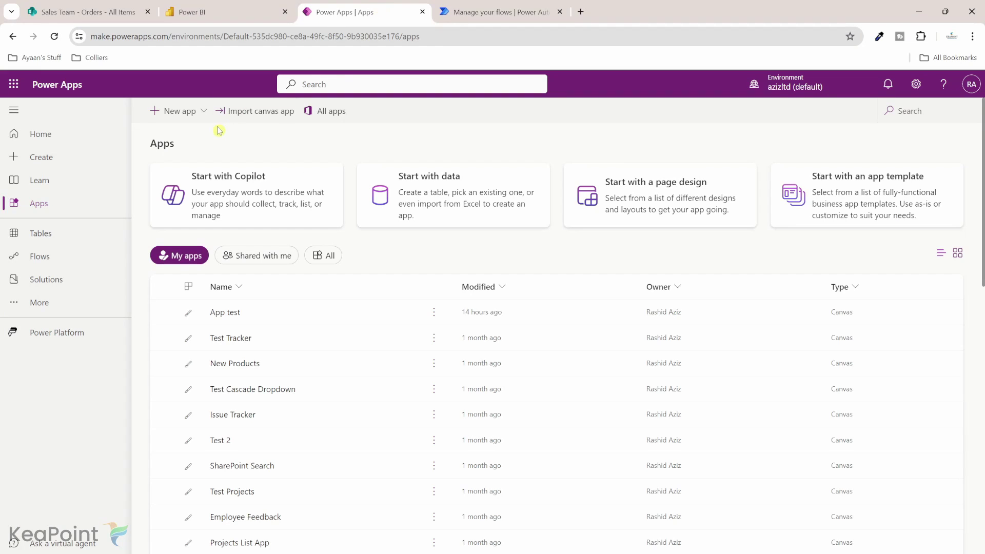
Create a new blank tablet canvas app from a page design
click(203, 112)
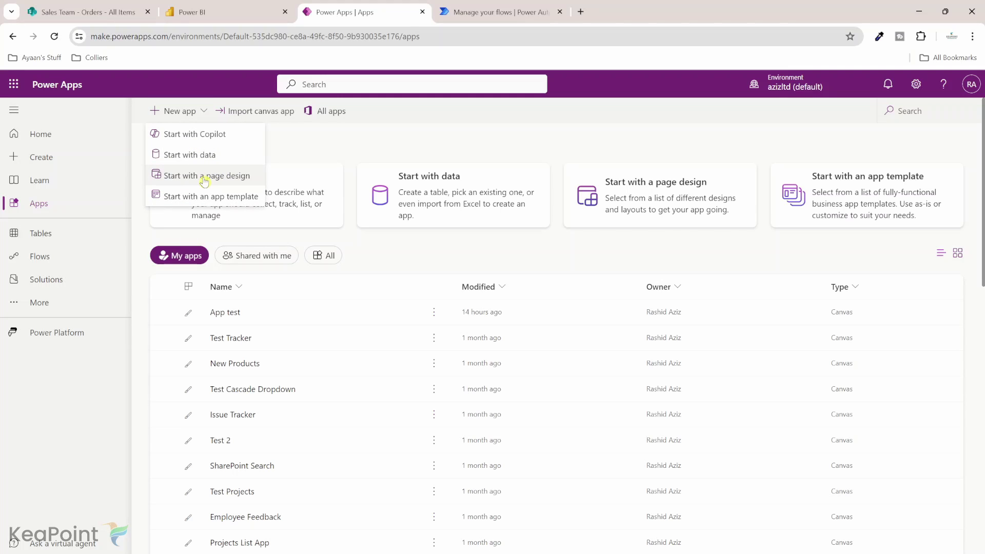
click(222, 181)
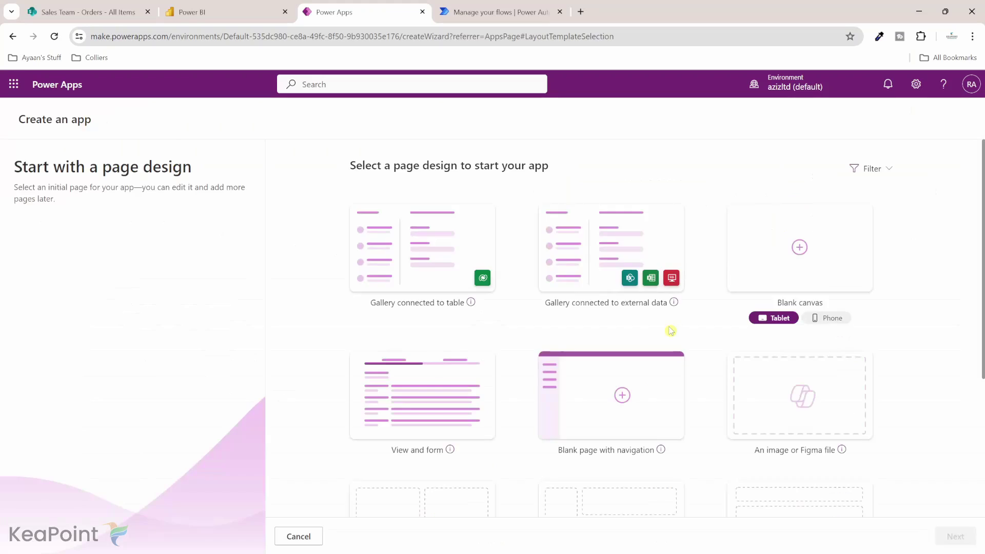
click(773, 254)
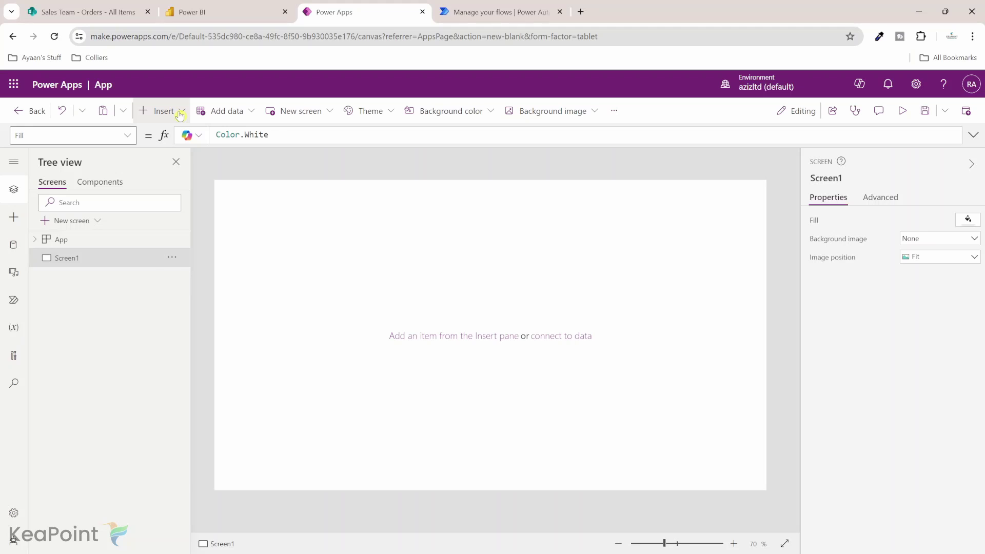
Insert a button on Screen1 and label it 'Refresh Orders'
click(179, 114)
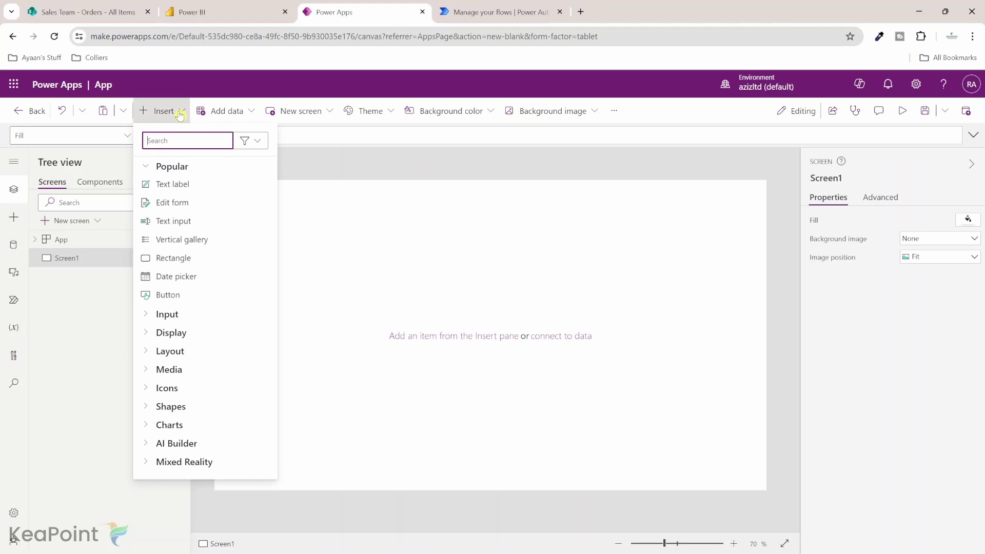
click(165, 295)
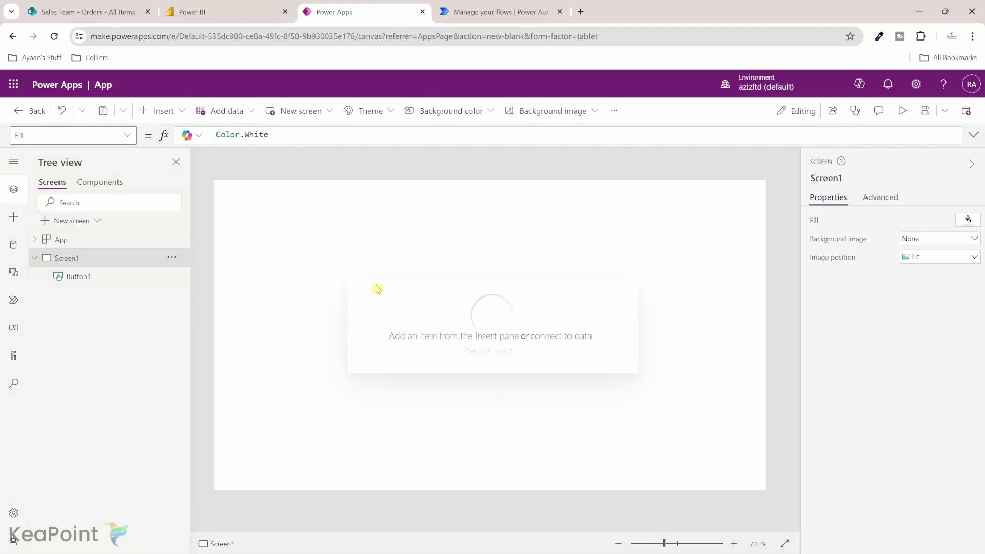
double_click(906, 220)
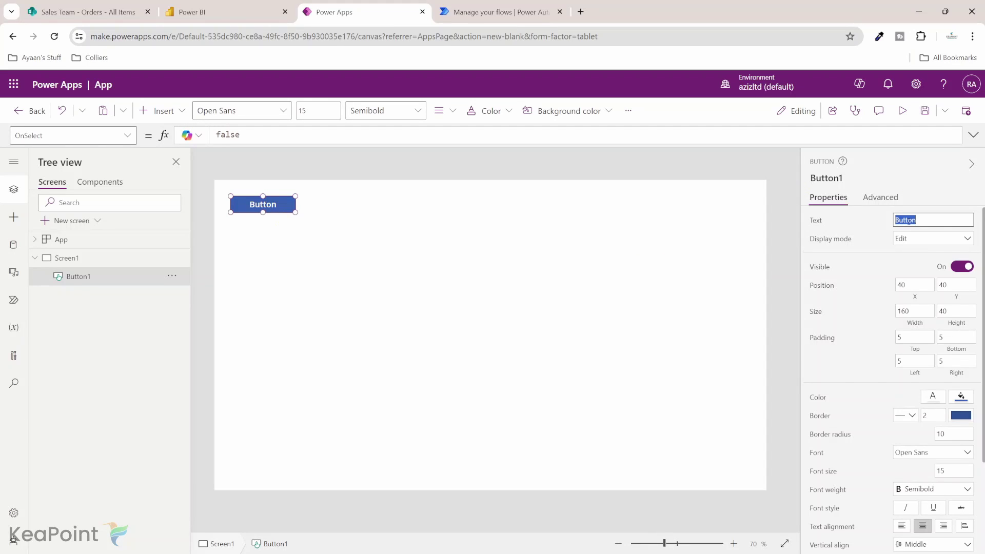
text(Refresh Orders)
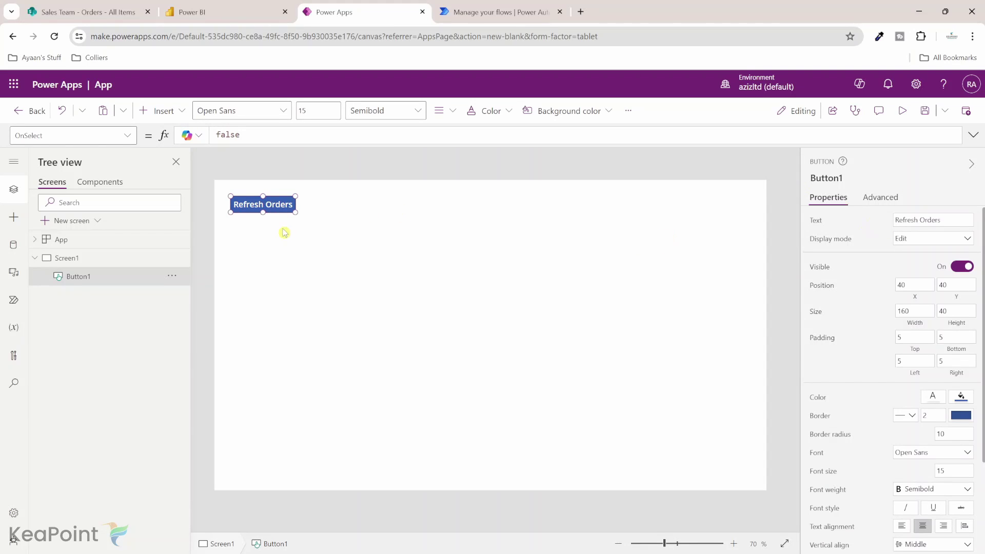
click(304, 244)
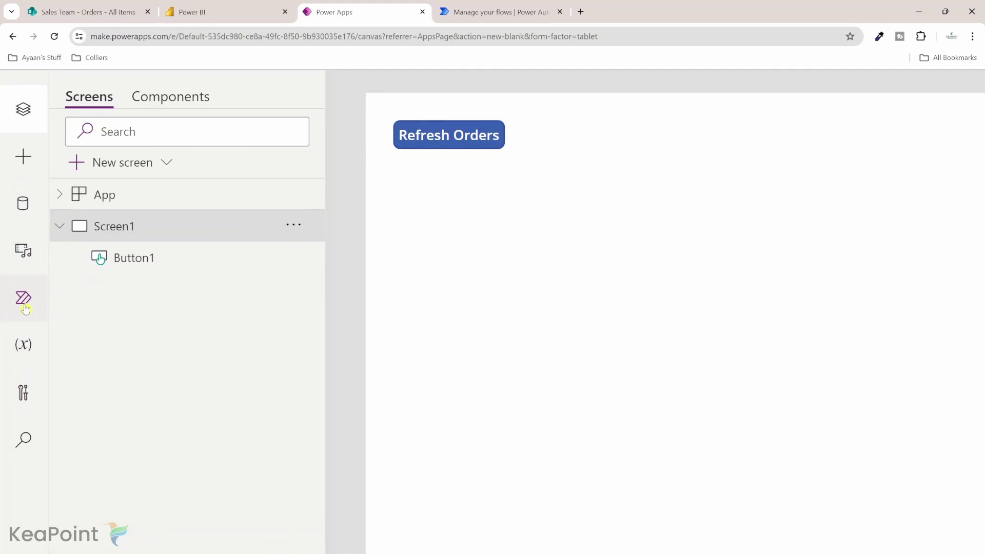
click(25, 307)
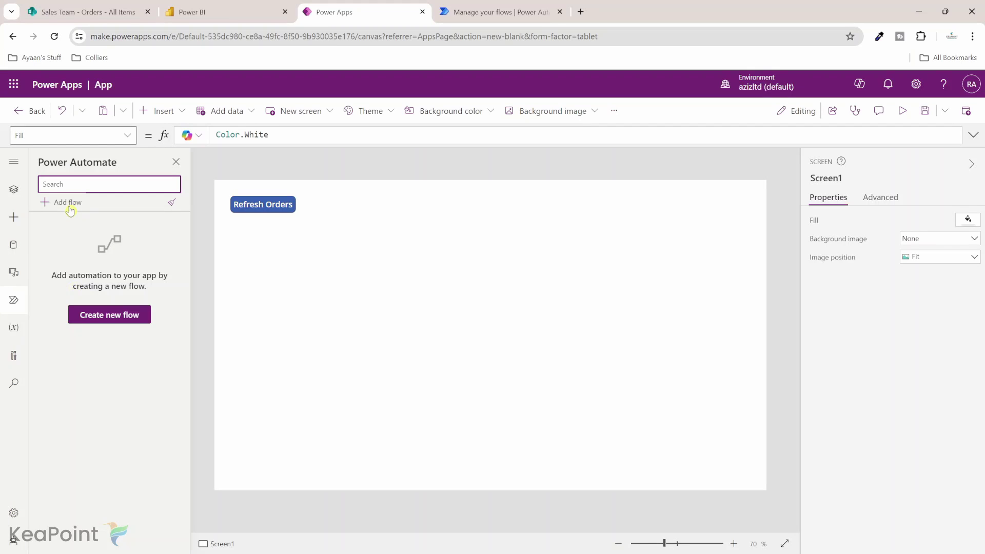
Add a new flow to the app, created from blank with a Power Apps (V2) trigger
click(66, 202)
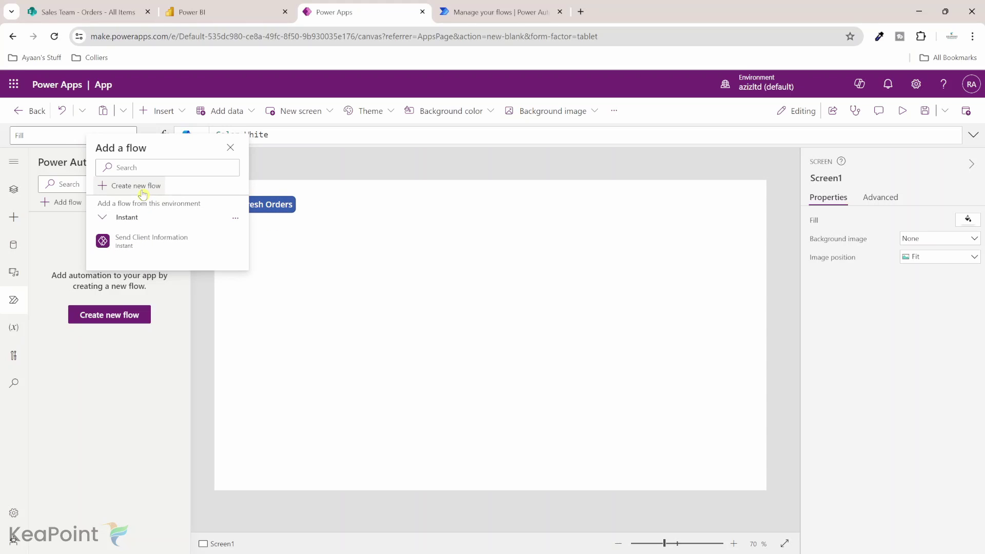
click(143, 194)
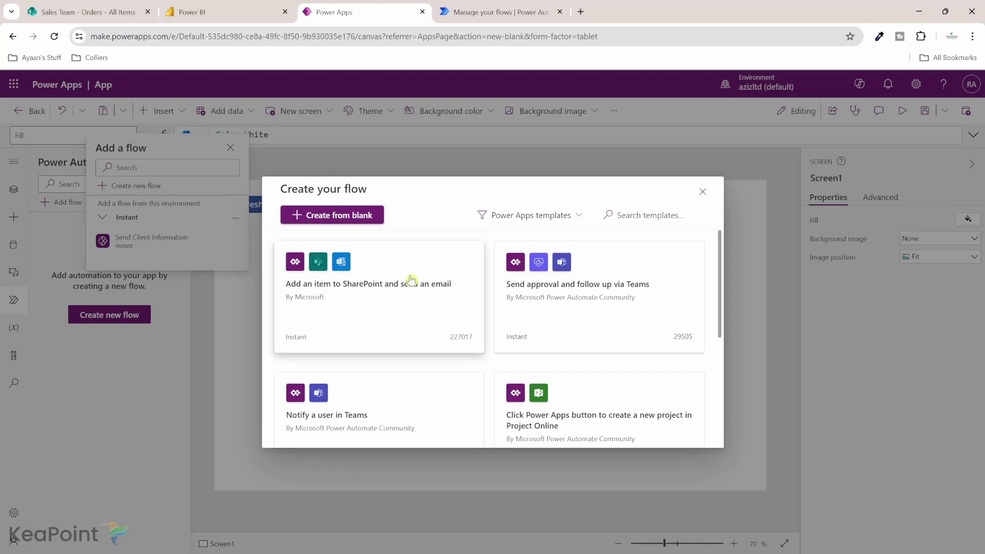
scroll(498, 312, down, 4)
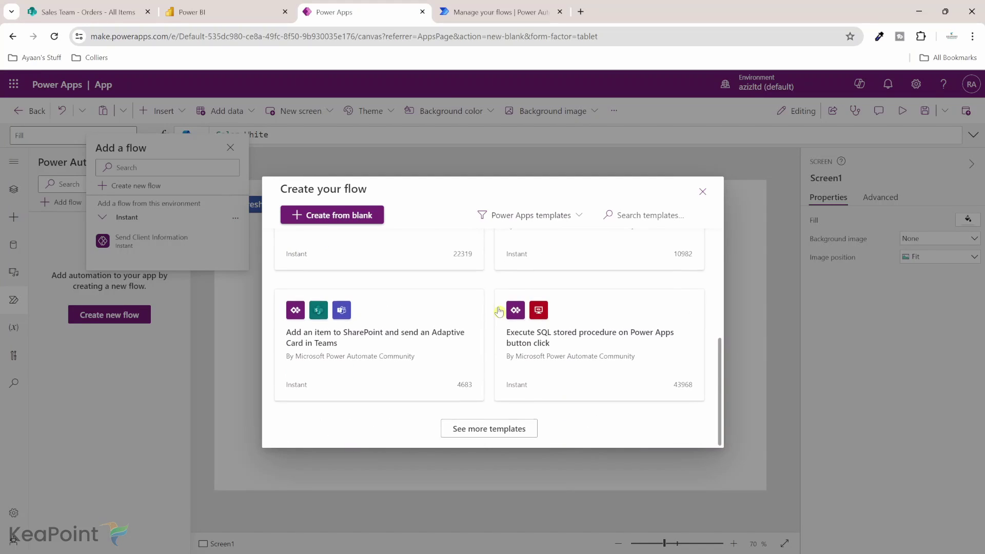
scroll(499, 311, up, 1)
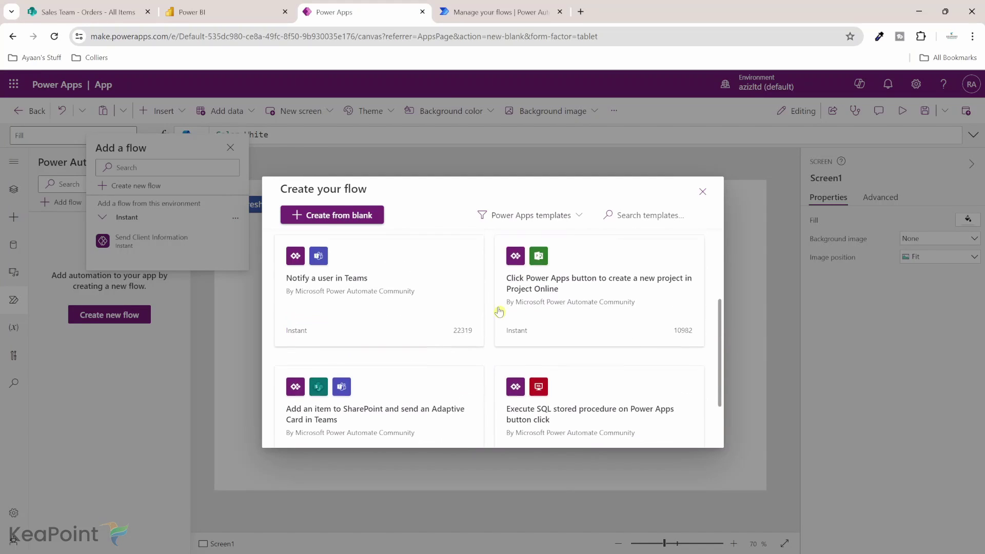
click(365, 220)
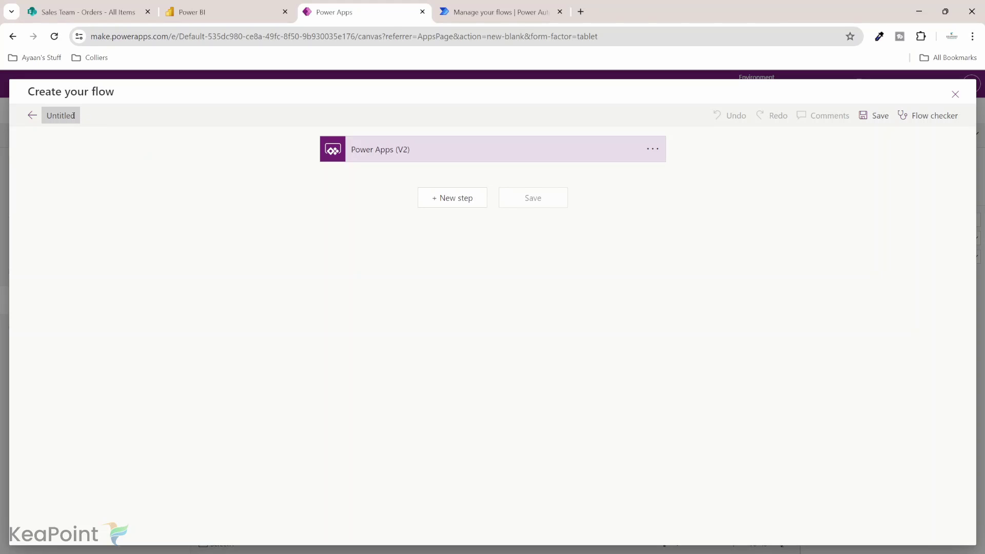
Rename the untitled flow to 'Oders Dataset refresh'
click(73, 116)
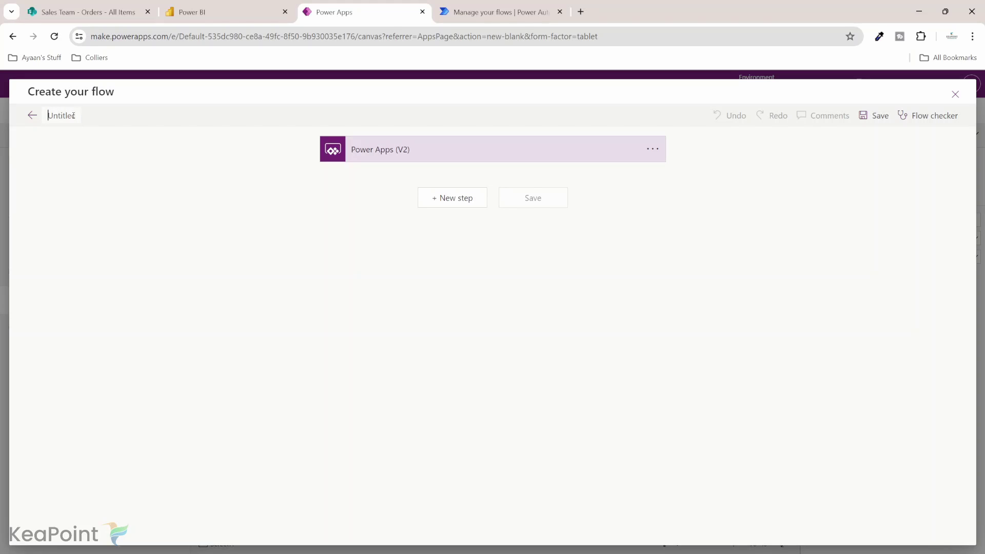
text(Oders Dataset refresh)
click(139, 152)
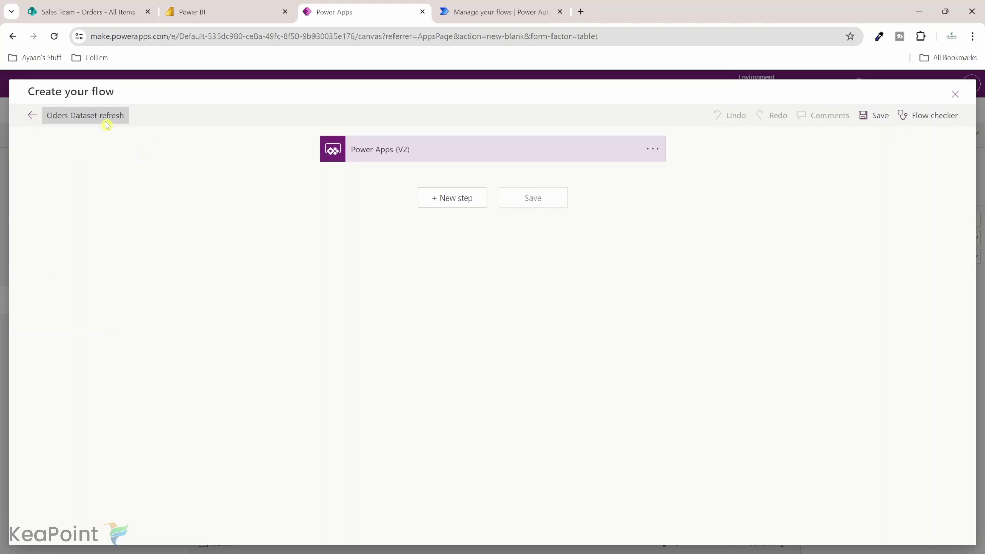
Add a Power BI 'Refresh a dataset' action after the trigger, found by searching 'dataset ref'
click(452, 200)
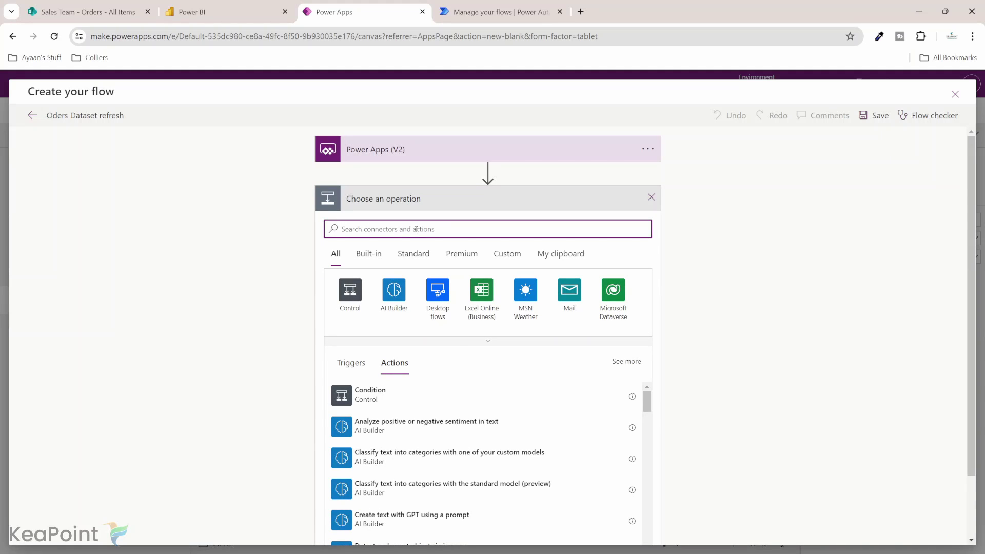
text(dataset ref)
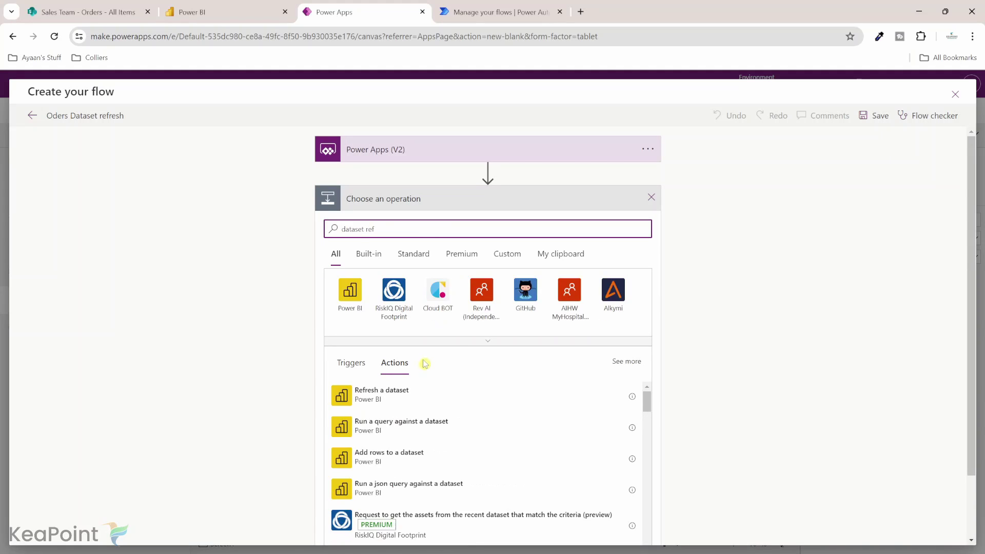
click(403, 402)
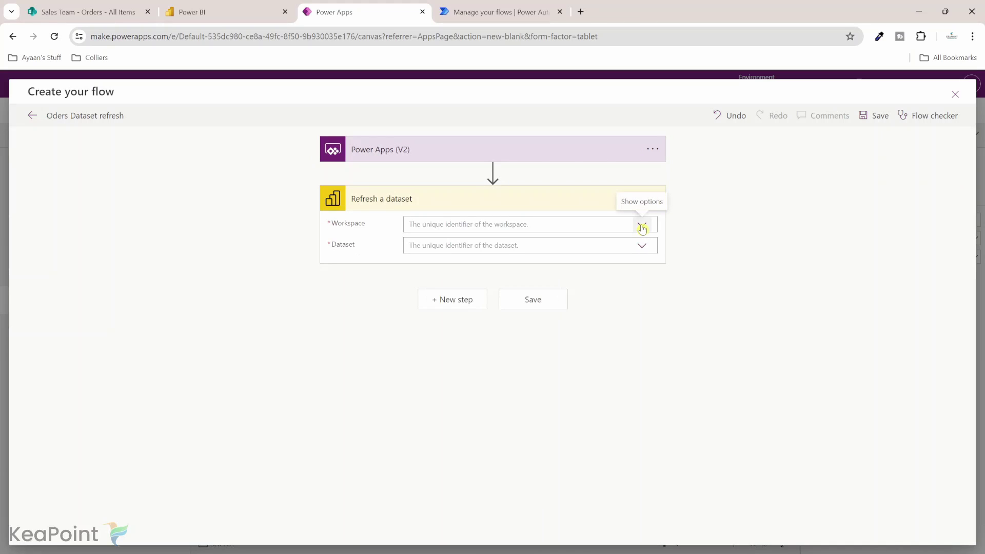
Target My Workspace and the Orders dataset in Refresh a dataset, then save the flow
click(642, 227)
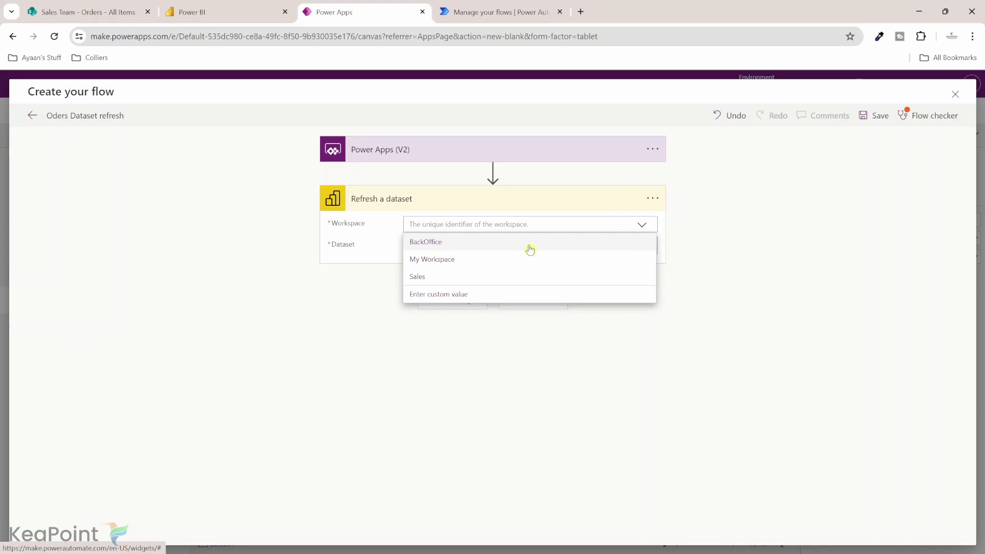
click(443, 264)
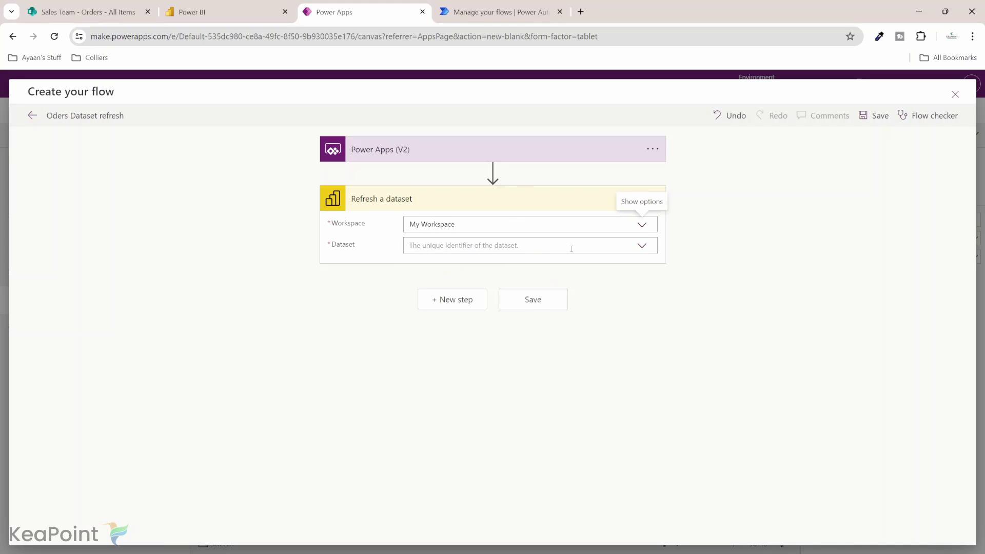
click(641, 247)
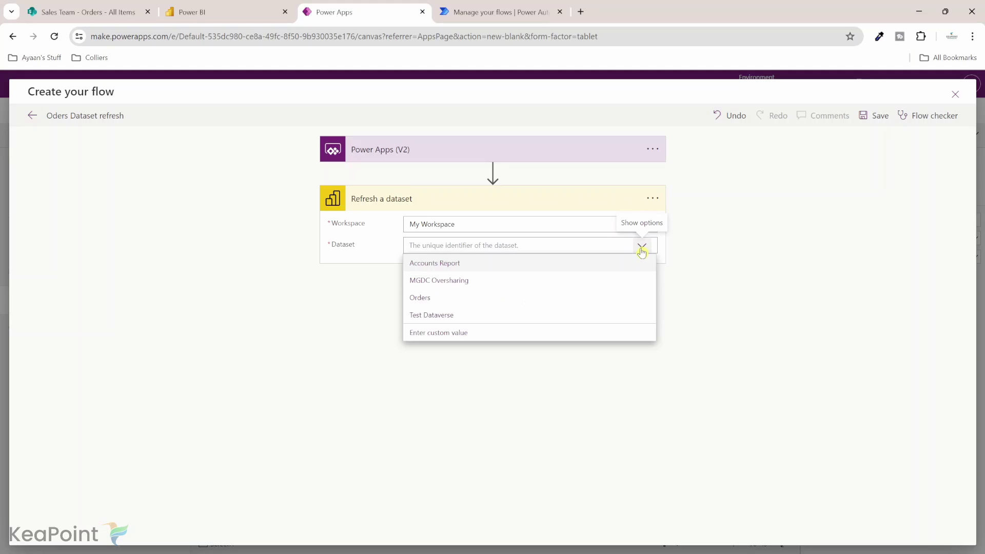
click(432, 302)
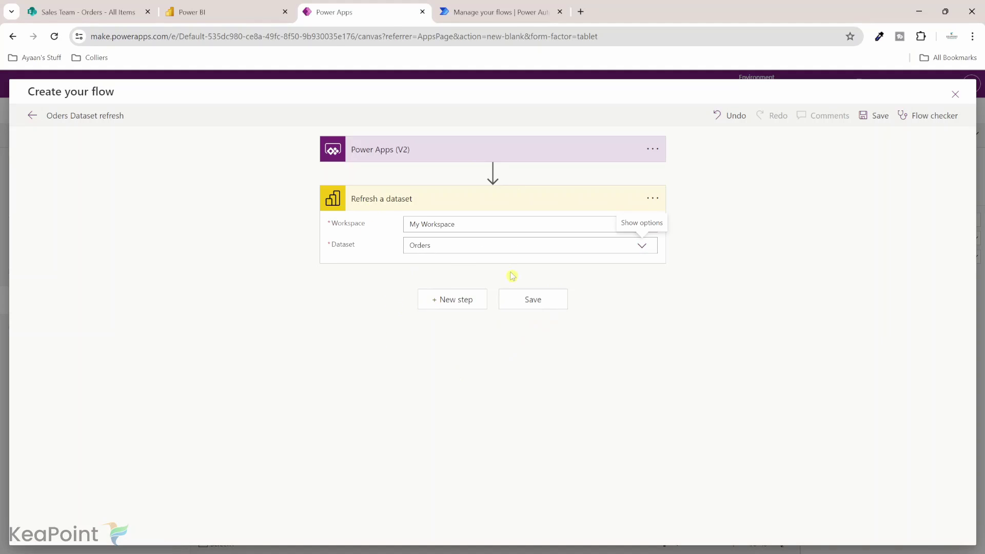
click(534, 302)
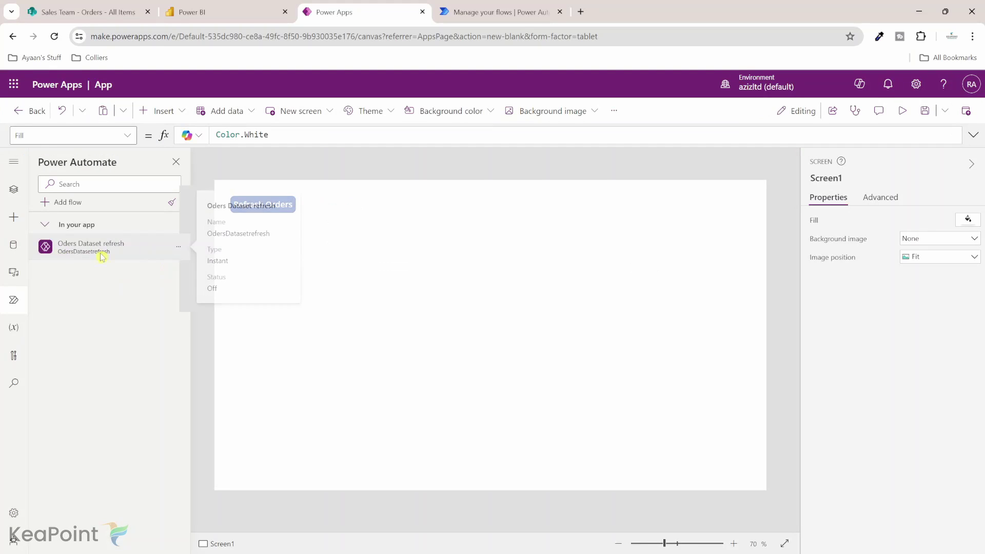
Set the Refresh Orders button's OnSelect formula to OdersDatasetrefresh.Run()
mouse_move(81, 258)
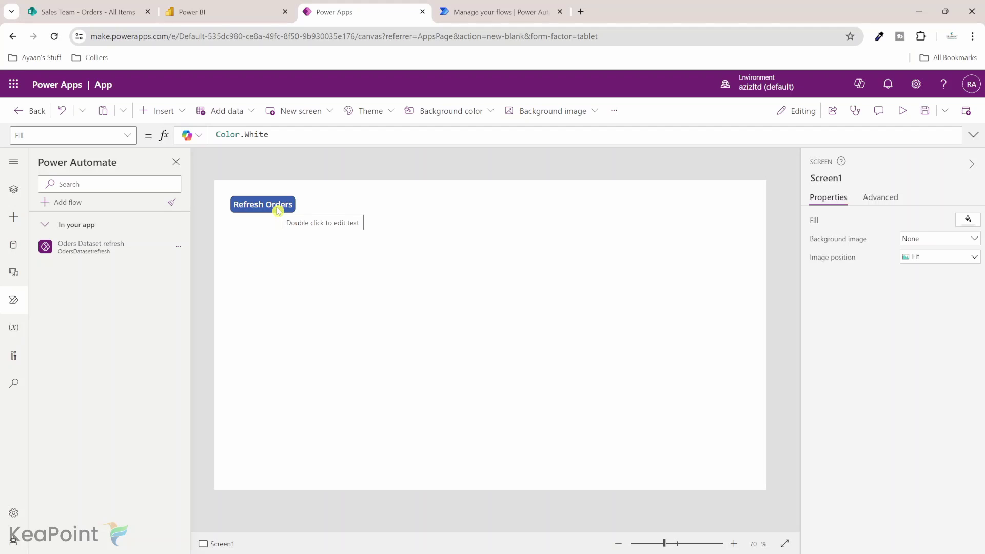
click(277, 207)
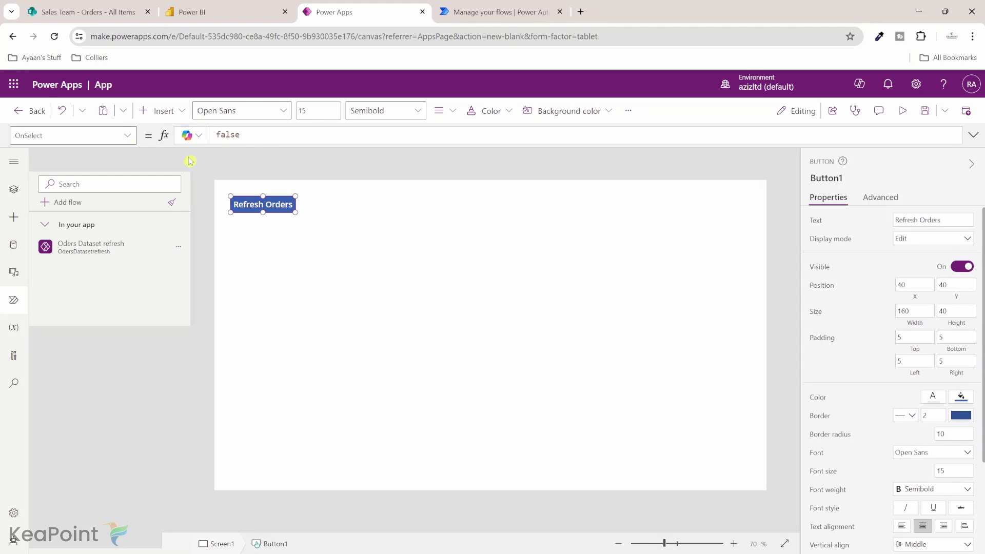
click(46, 136)
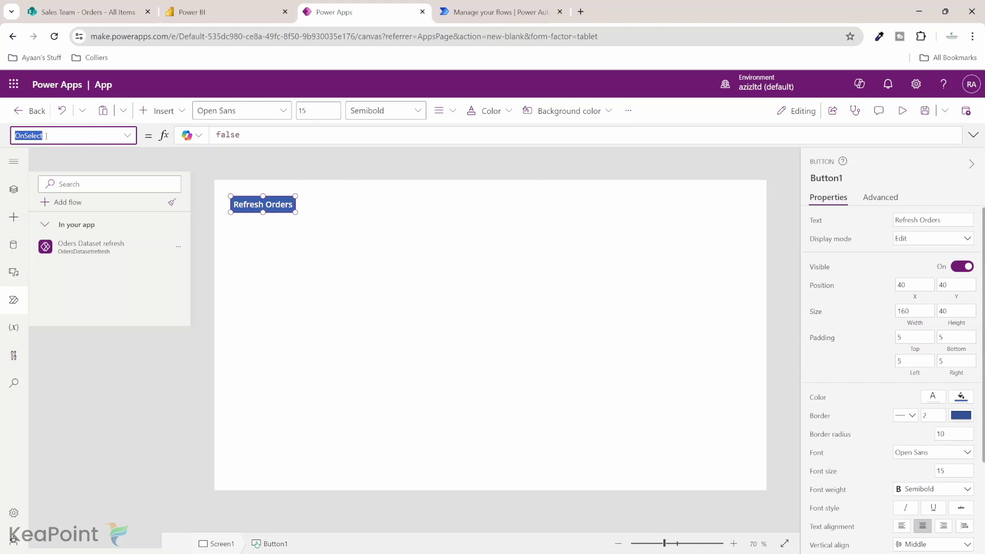
double_click(231, 136)
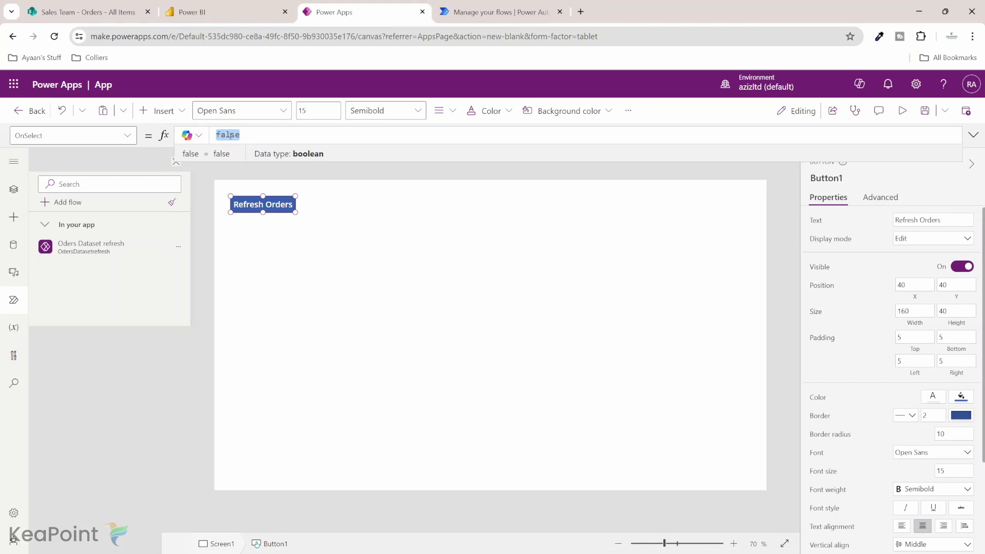
text(Order)
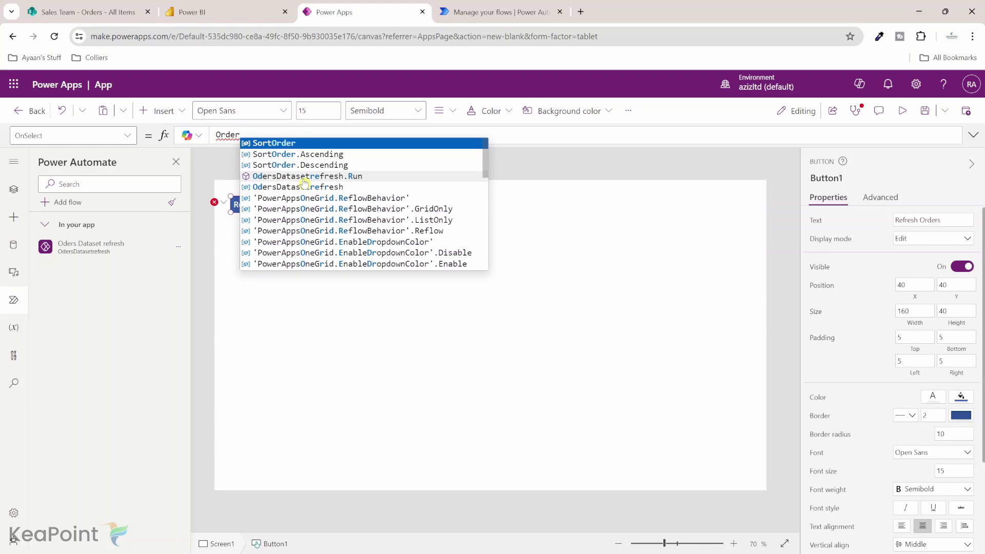
click(339, 178)
text(()
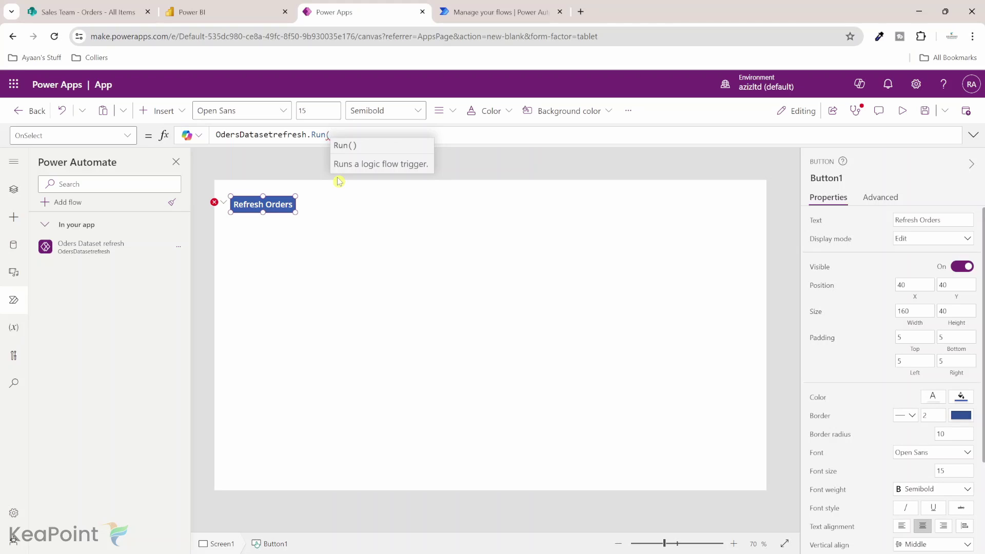
text())
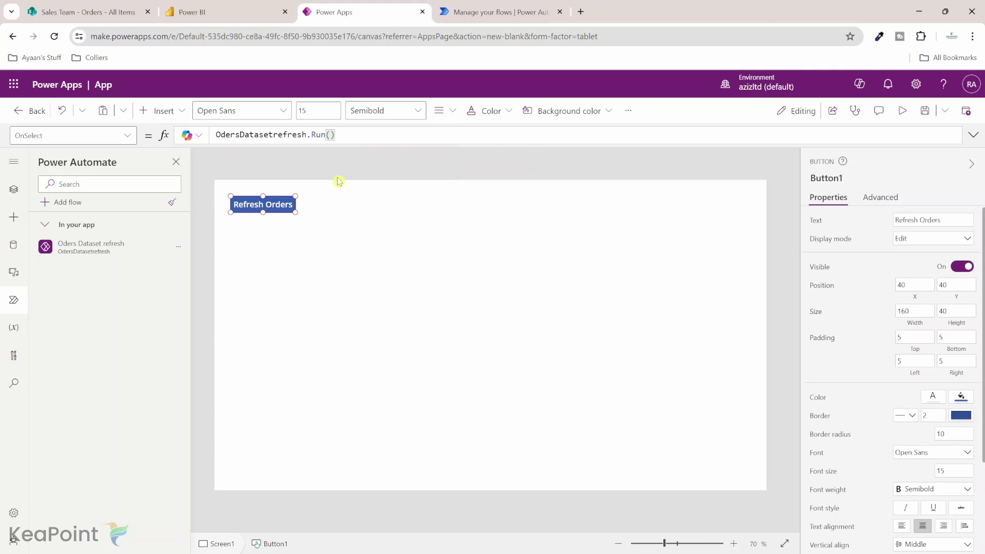
click(349, 220)
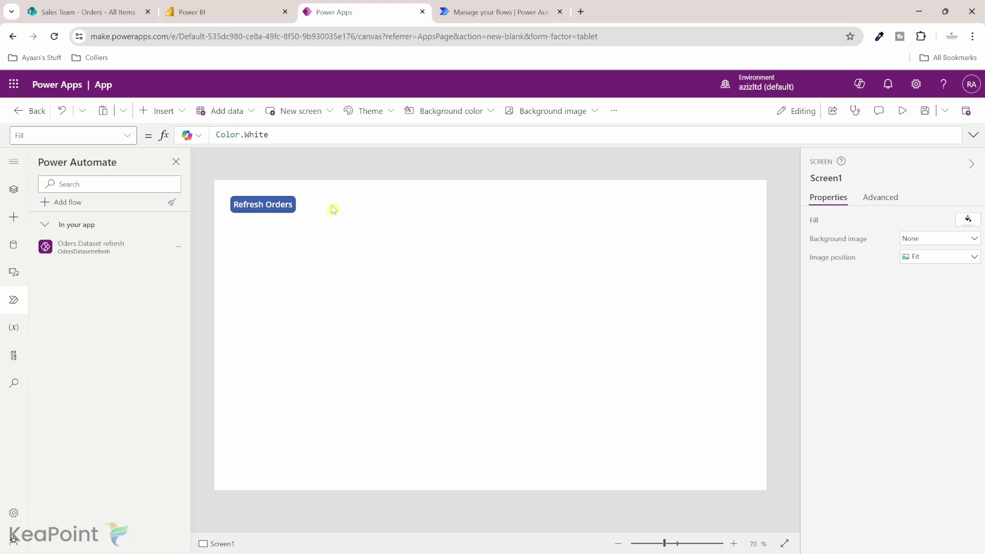
Add a Keyboard order to the SharePoint Orders list: quantity 10, unit price 20, dated 21/05/2024, In Progress
click(82, 11)
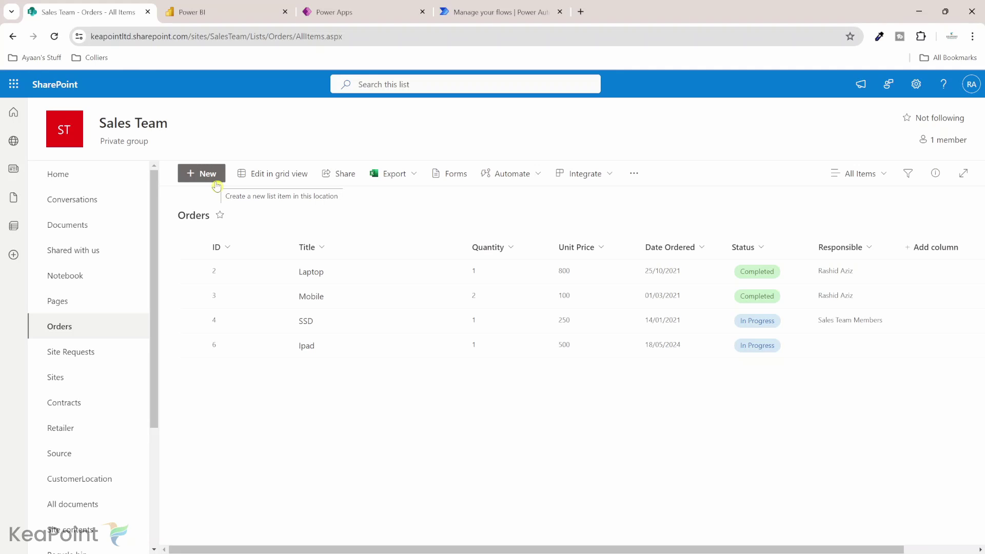
click(201, 176)
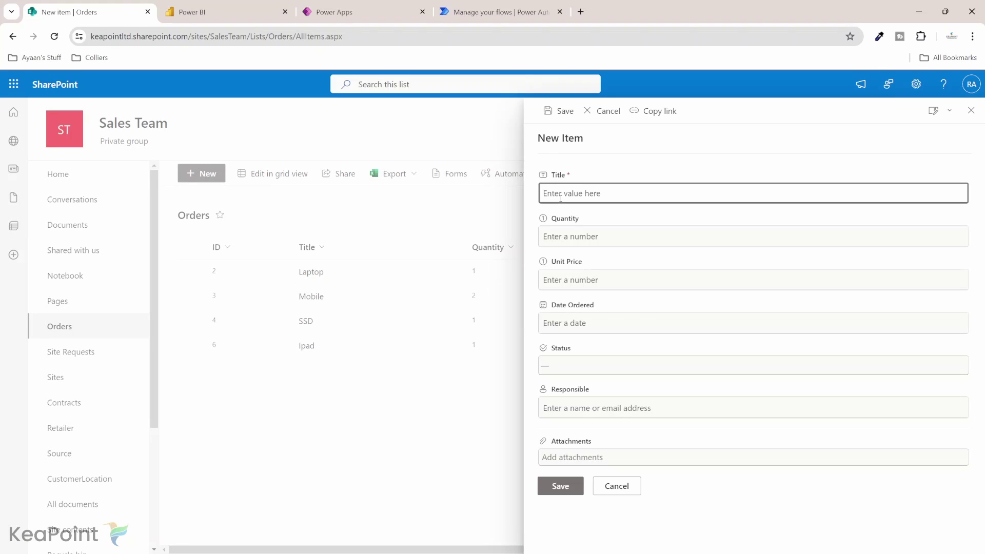
text(Keyboard)
click(566, 237)
text(10)
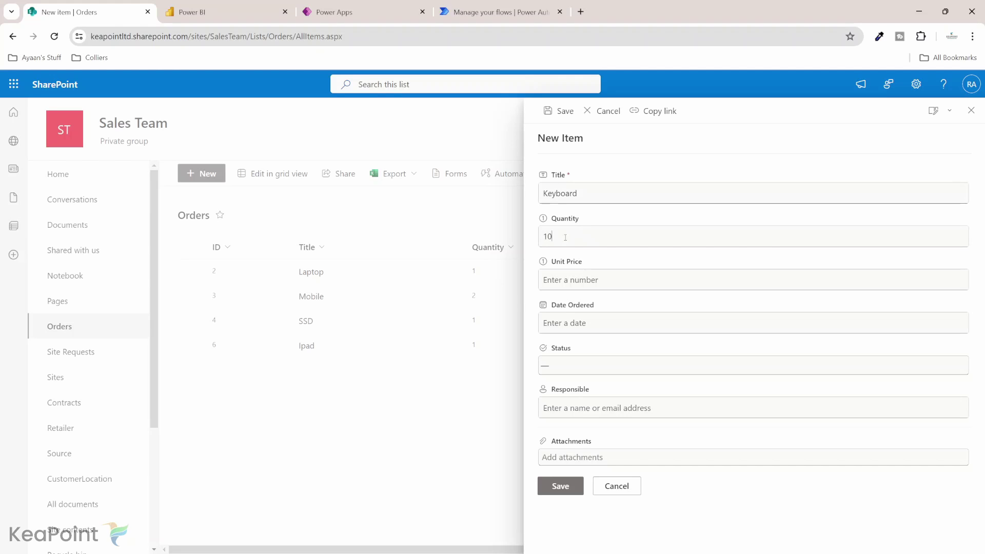
click(572, 280)
text(20)
click(572, 322)
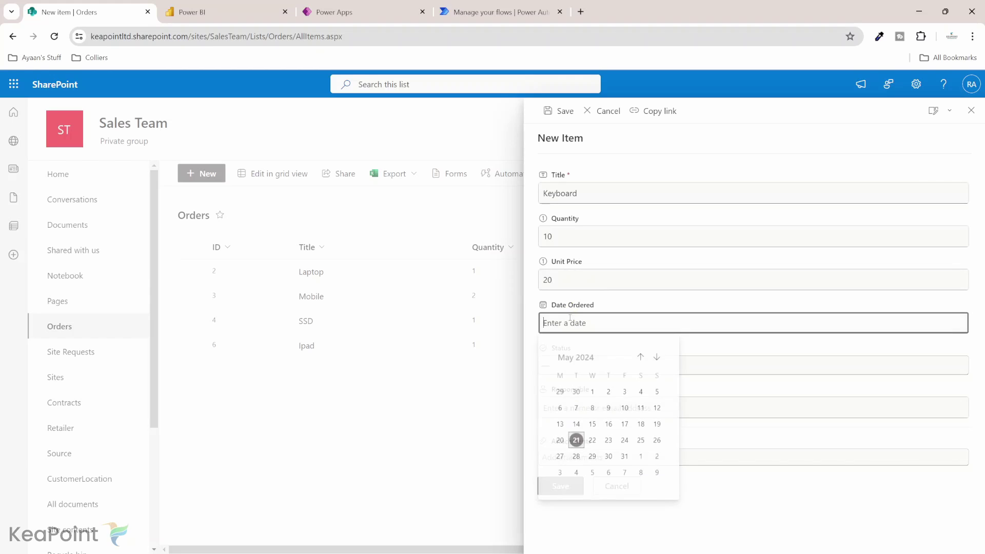
click(576, 441)
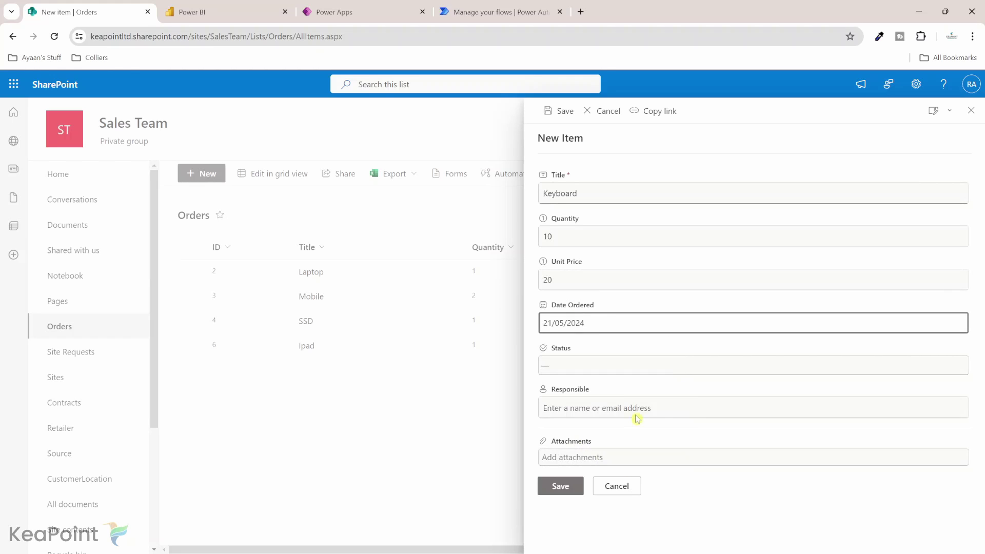
click(575, 365)
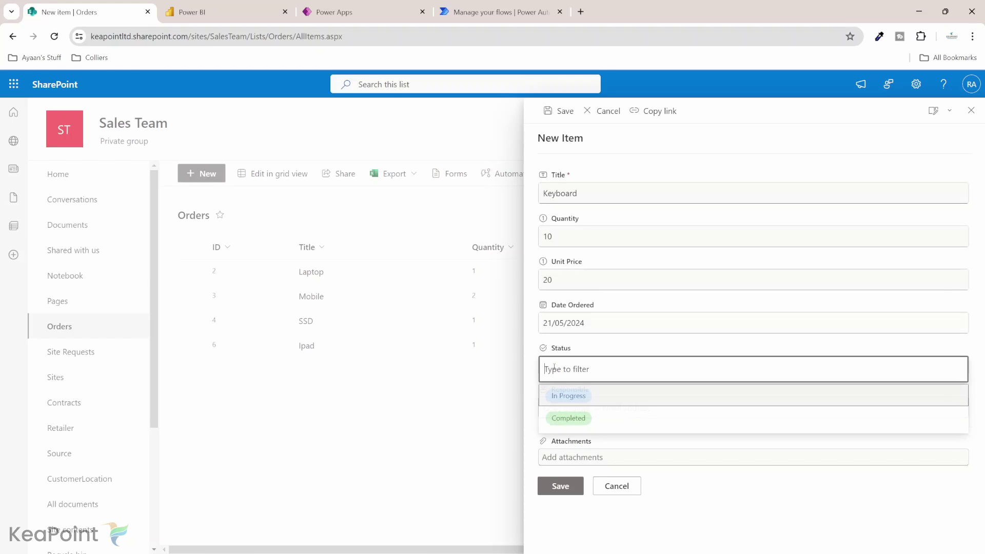
click(575, 398)
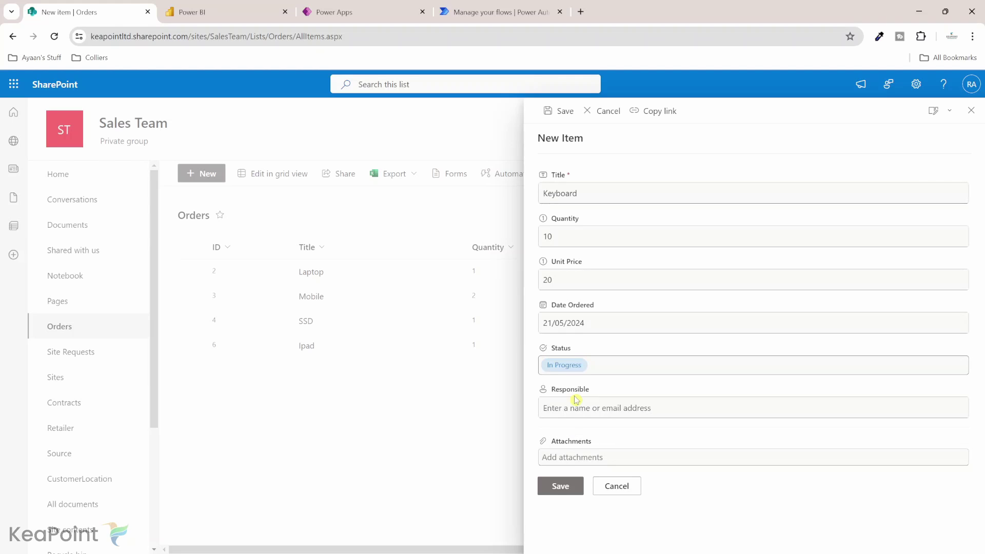
click(558, 492)
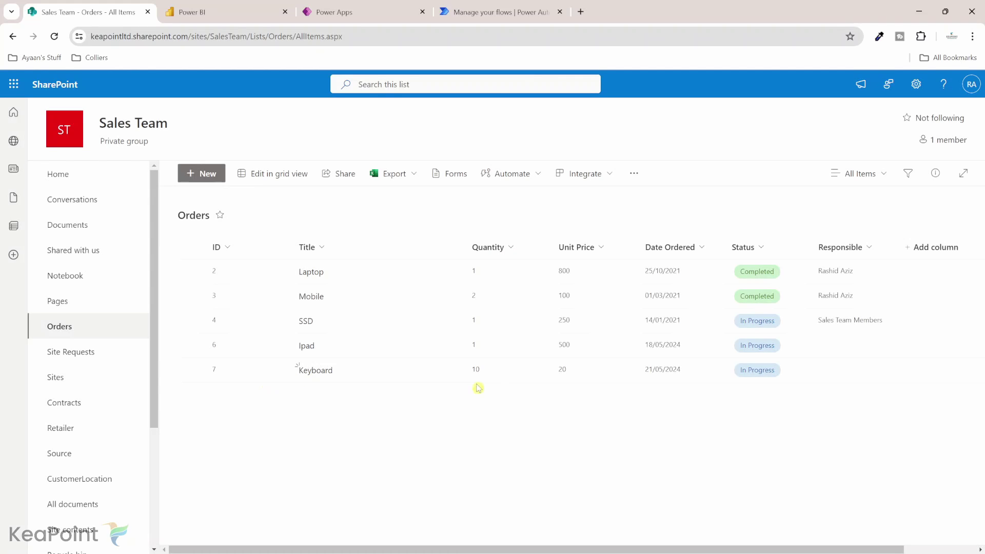
Open the Orders report from My workspace in Power BI; it still lists four items totalling 5.00
click(222, 9)
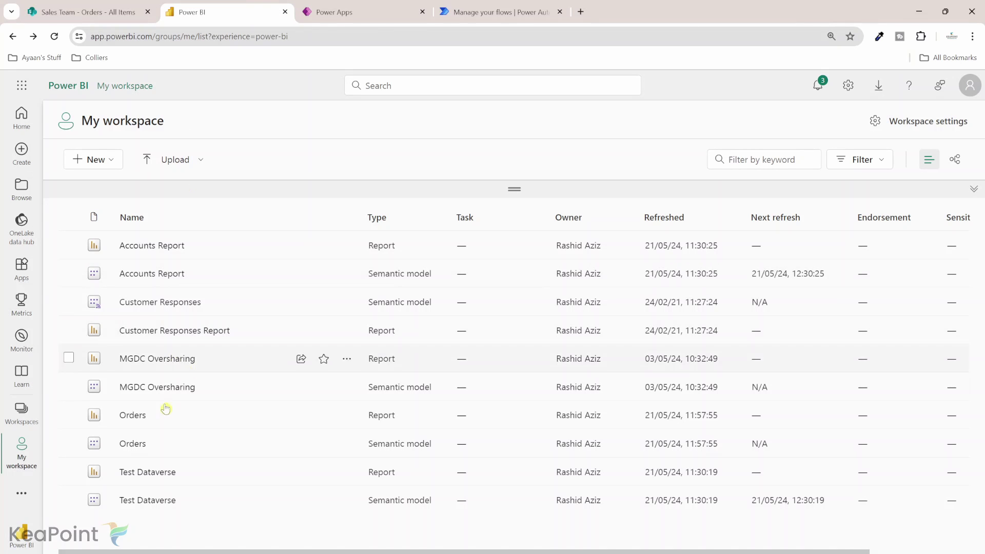
click(132, 415)
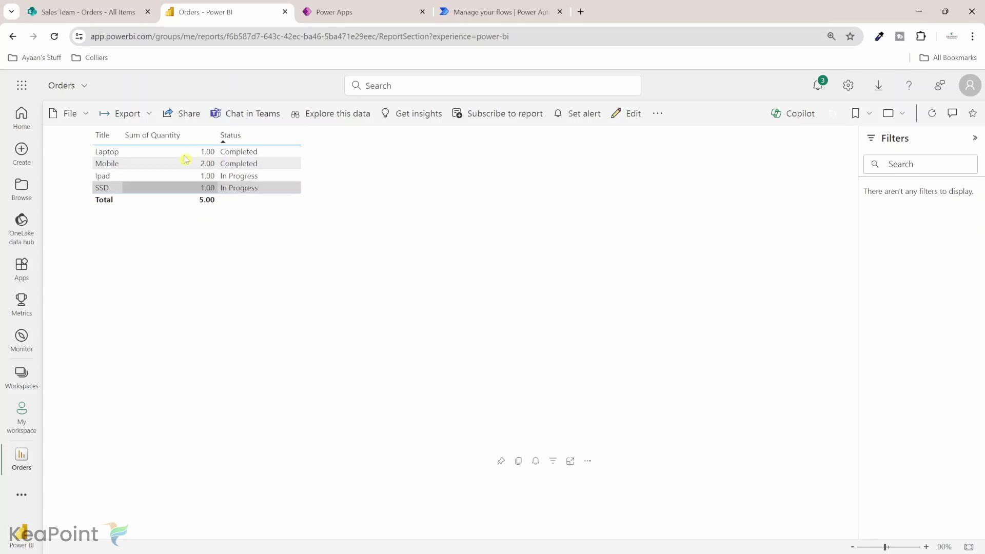
Return to the Power Apps tab and close the app preview to get back to the editor
click(368, 10)
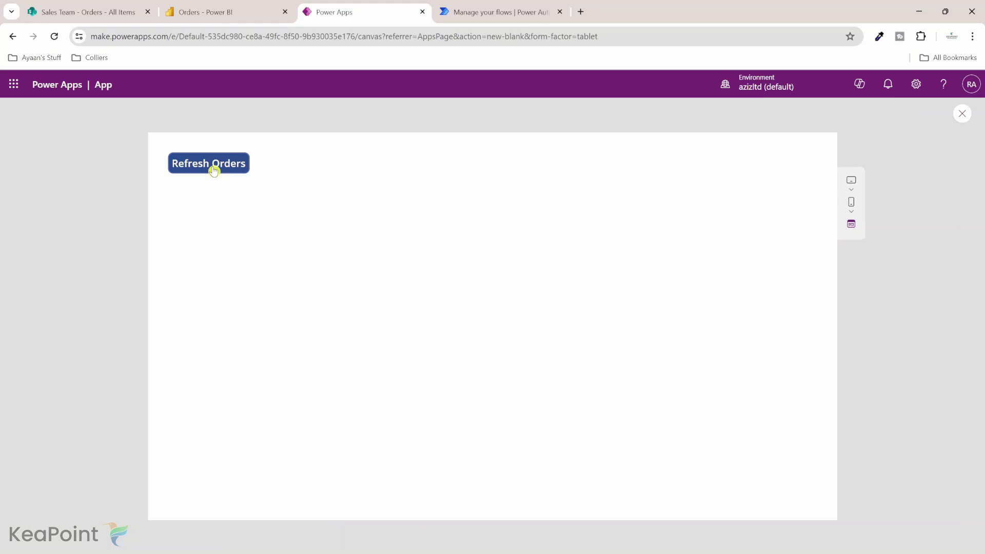
click(962, 114)
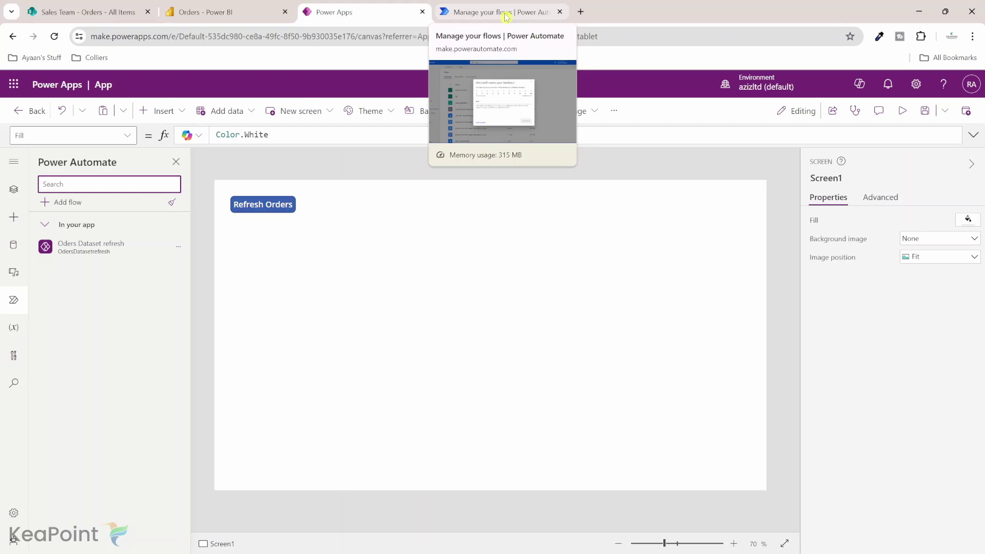
Inspect the latest Oders Dataset refresh run and confirm its Refresh a dataset step succeeded on Orders
click(507, 13)
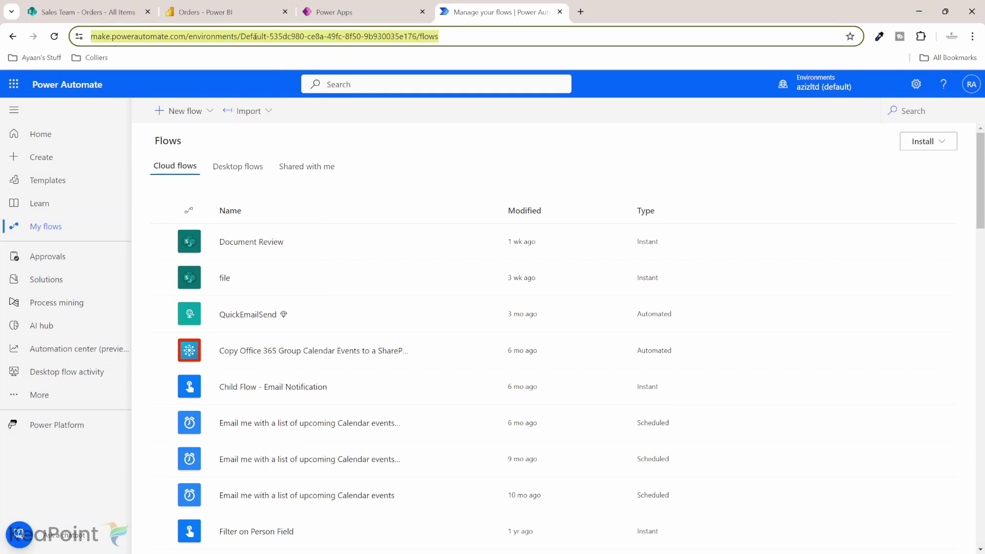
key(Return)
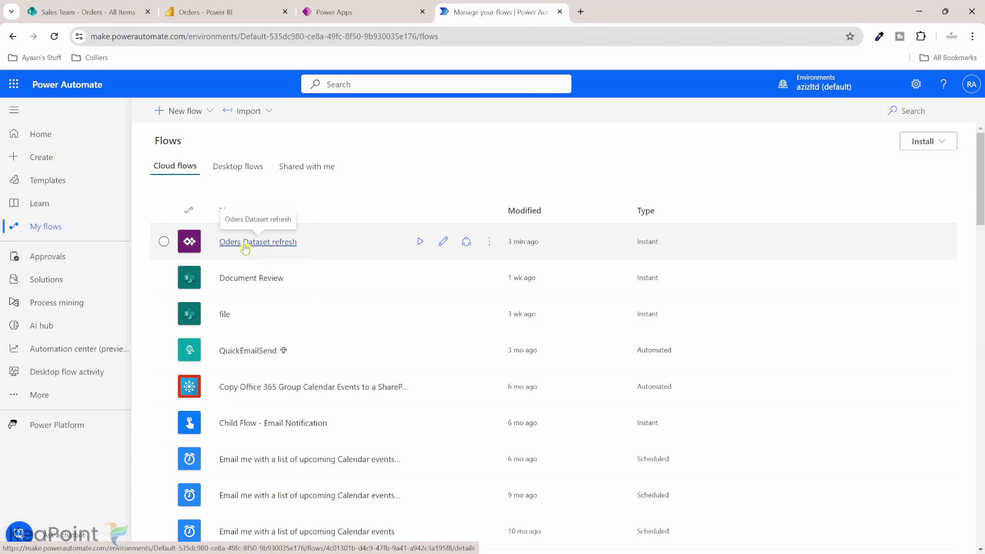
click(256, 248)
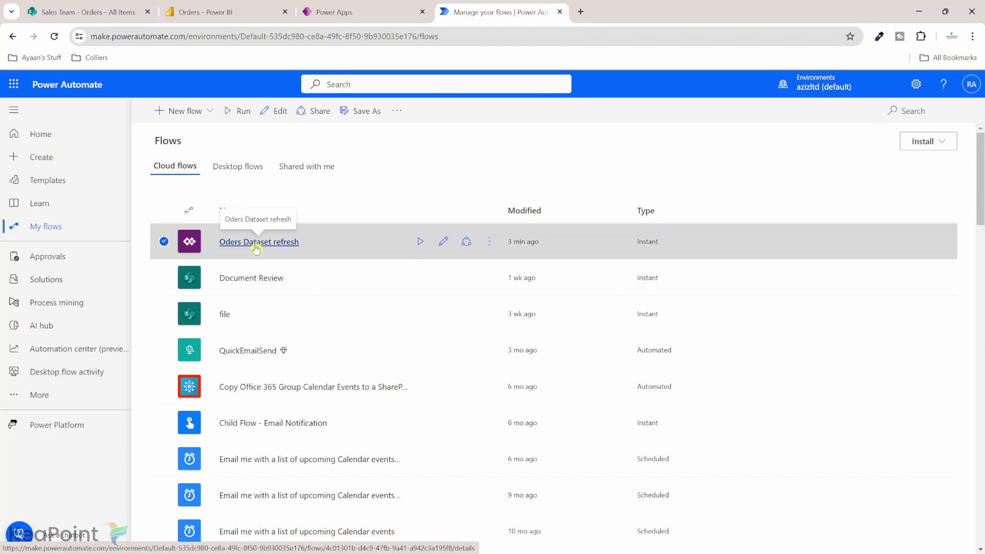
click(256, 248)
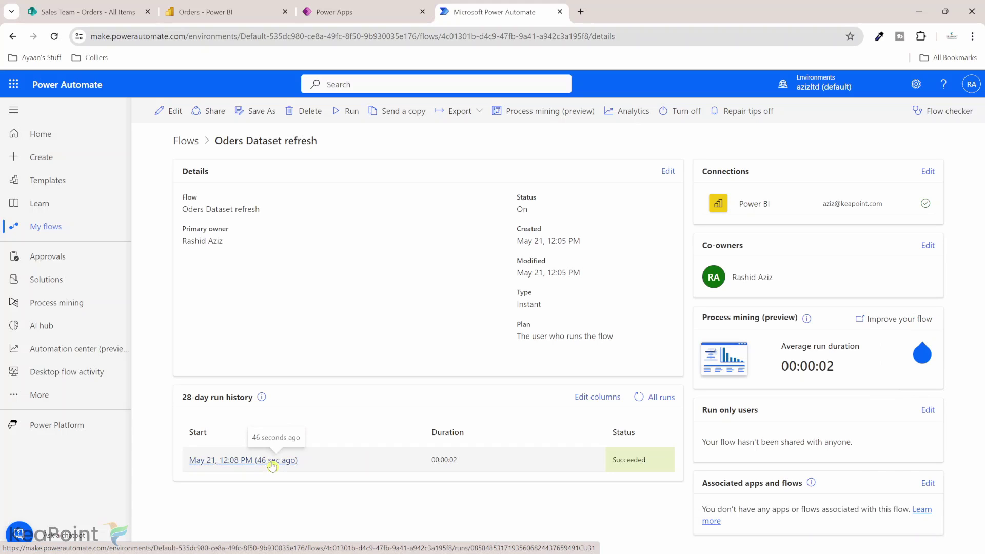
click(272, 461)
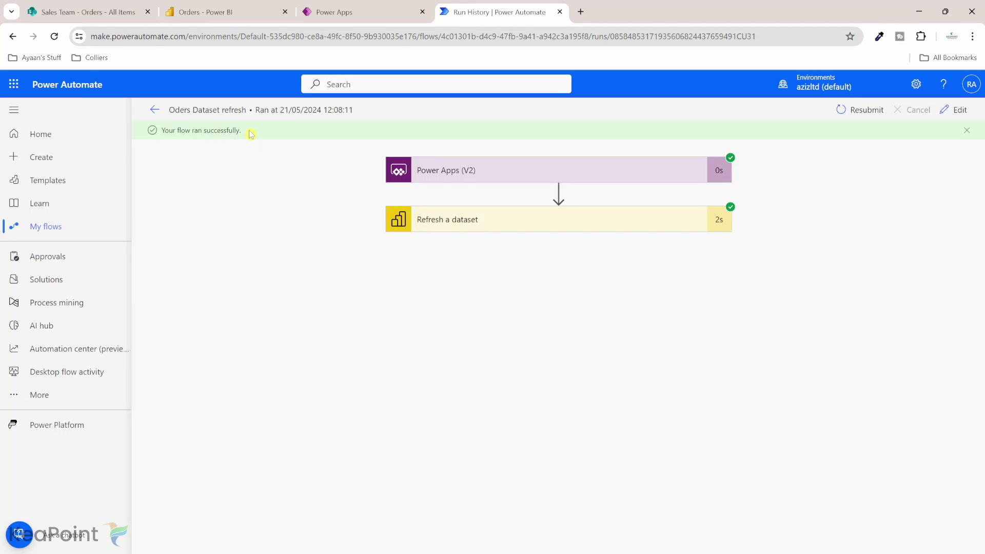
click(497, 225)
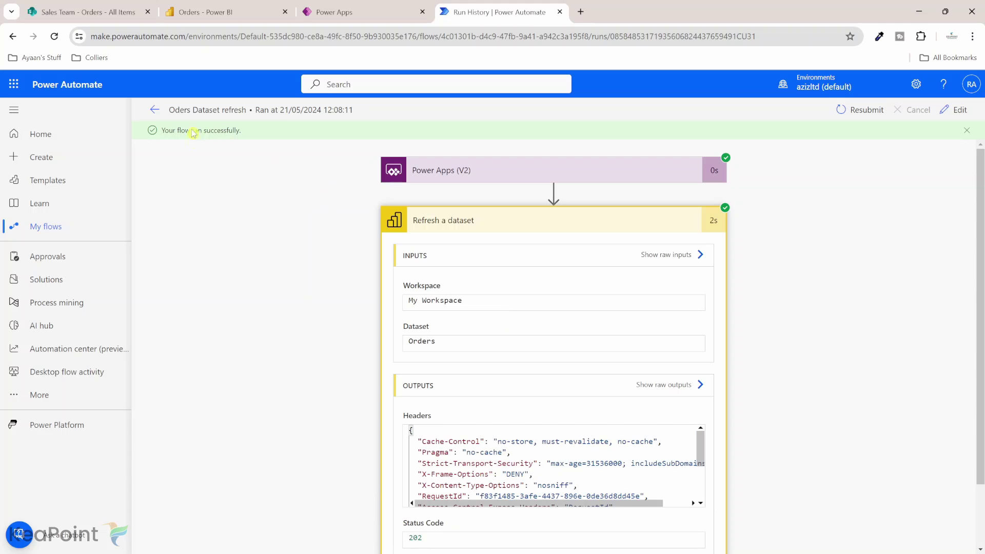
click(241, 11)
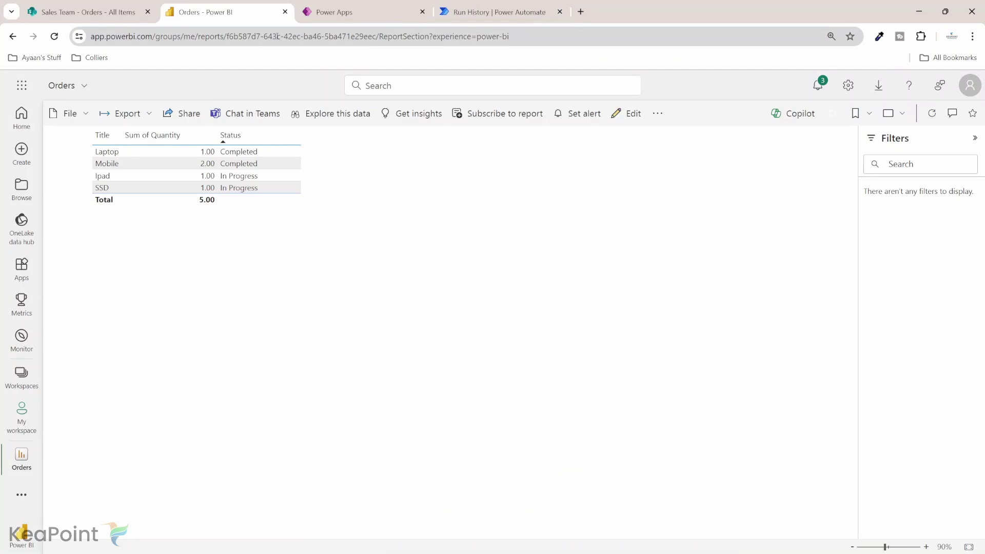
Reload the Orders report to show Keyboard (total 15.00), then check My workspace's refresh time 12:09:10
click(55, 36)
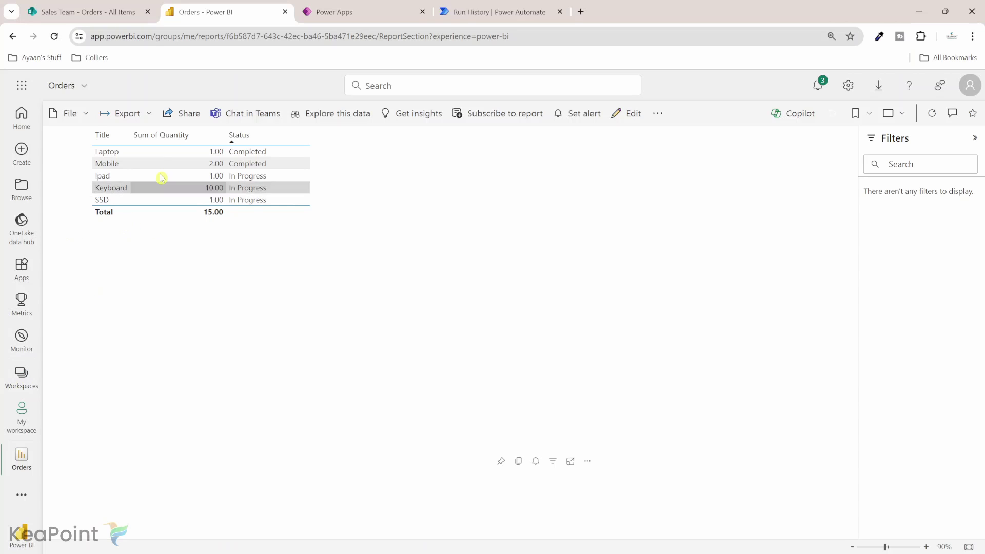
click(20, 377)
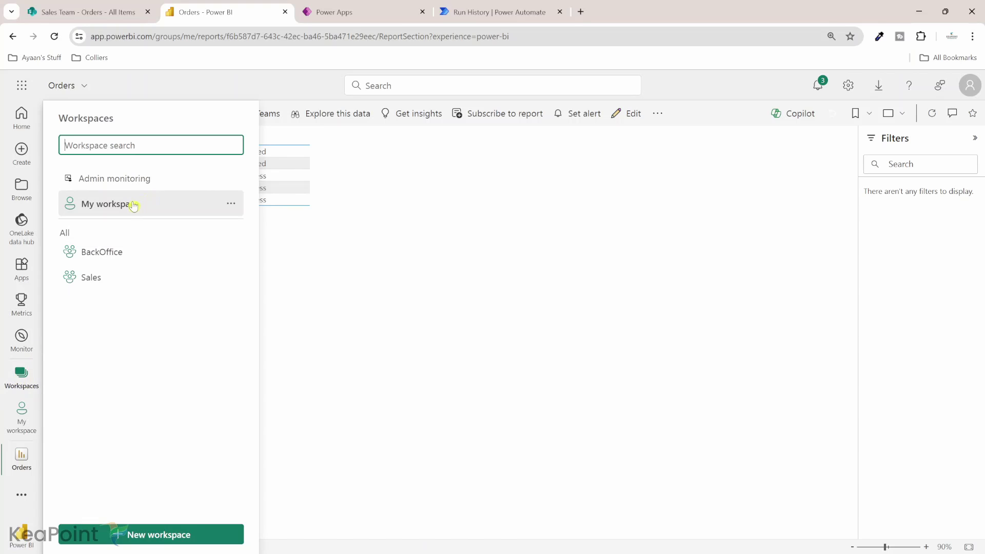
click(133, 205)
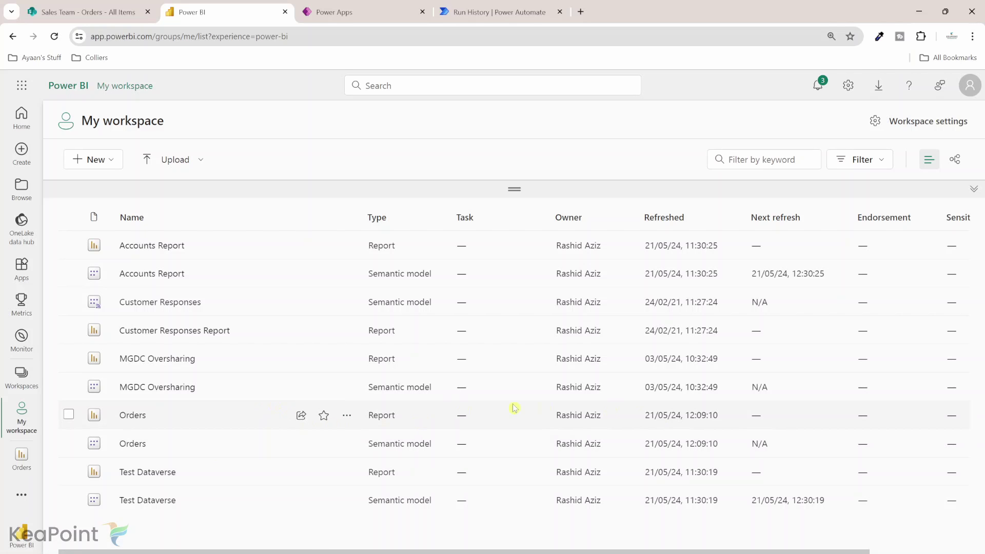
ctrl+scroll(694, 420, up, 5)
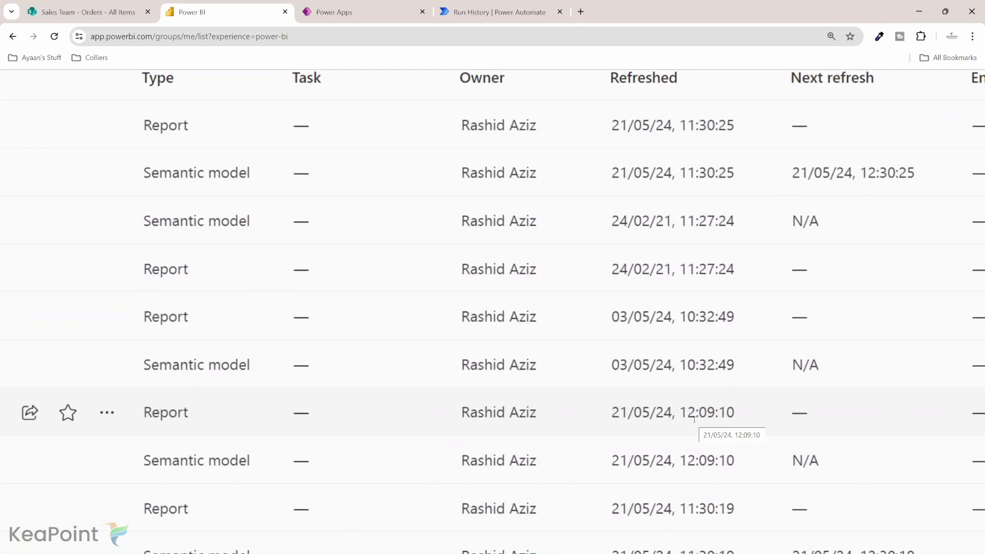